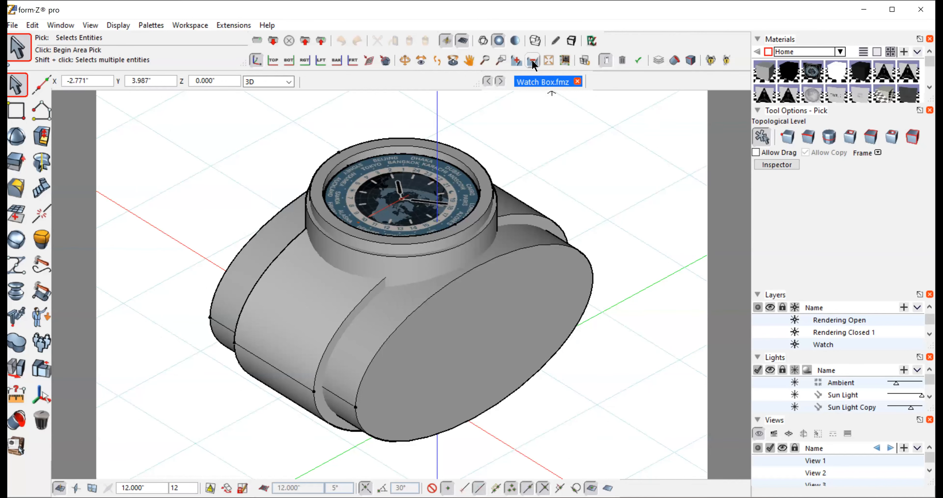
Step: Examine the watch and the oval holder beneath it from several angles
click(531, 59)
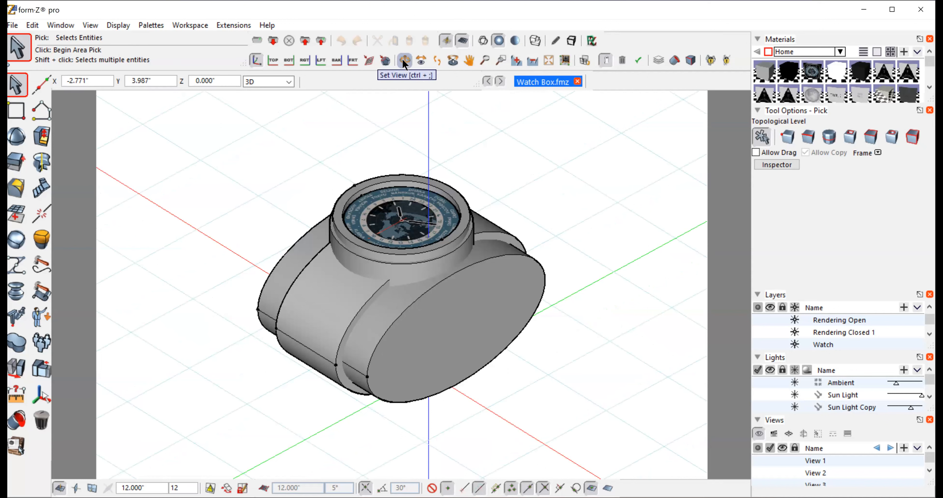
click(608, 245)
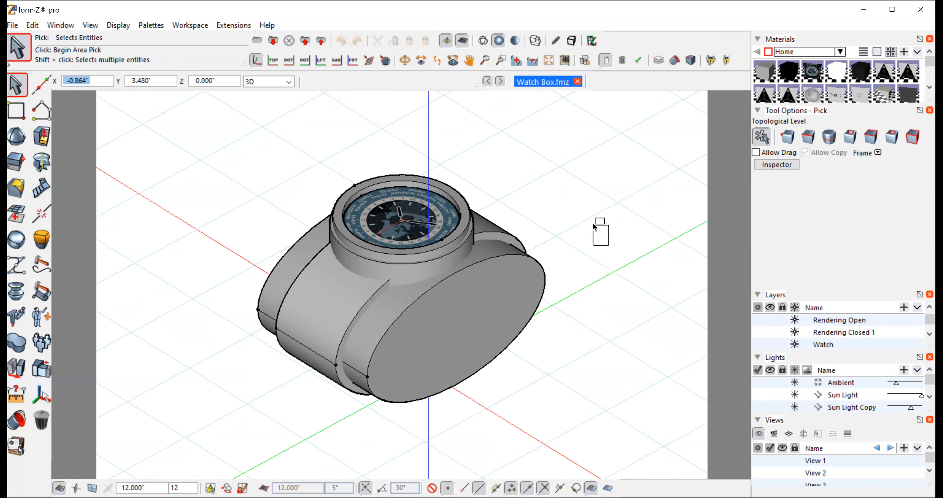
click(159, 190)
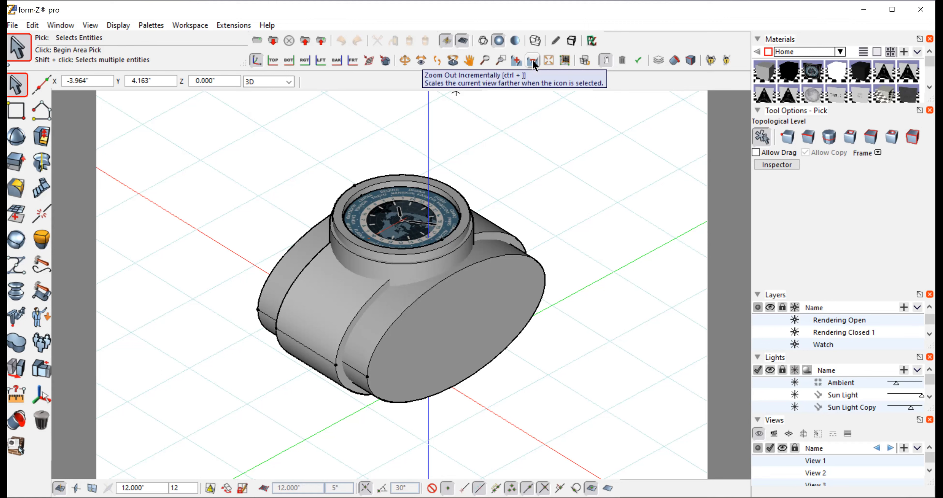
click(404, 60)
drag(587, 310, 578, 225)
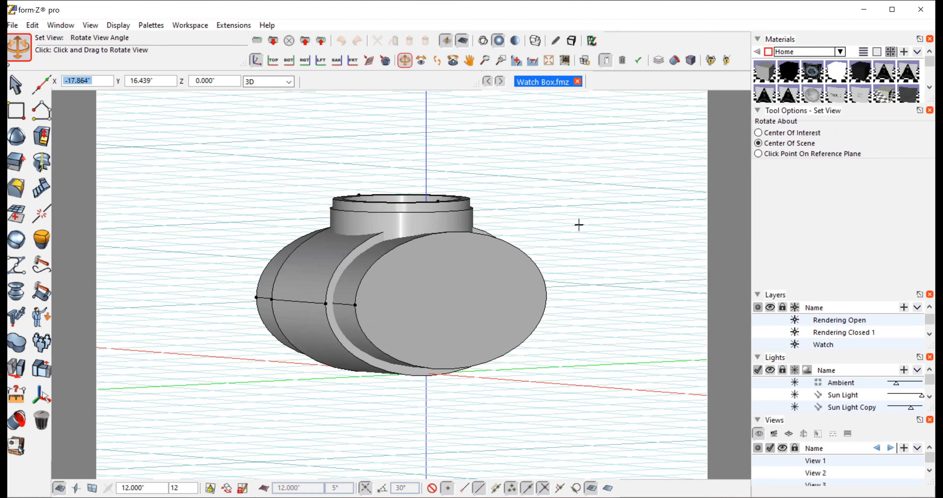
drag(578, 225, 519, 95)
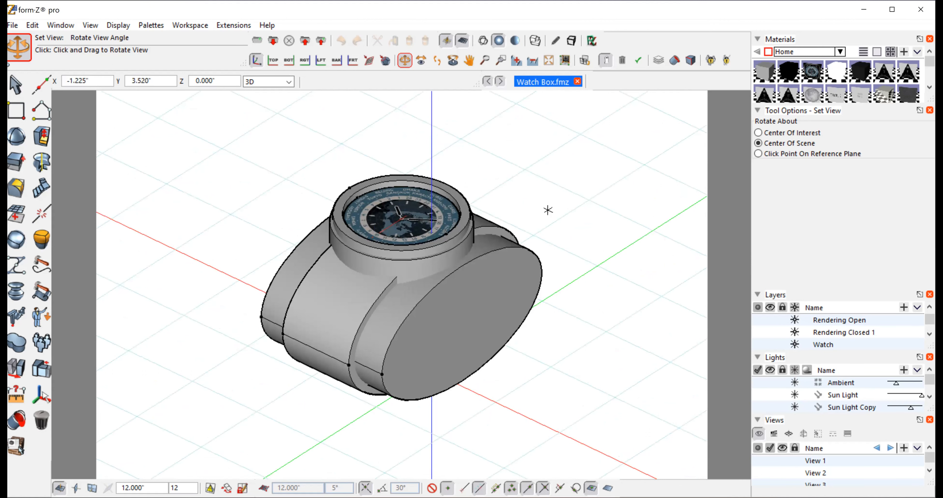
click(596, 252)
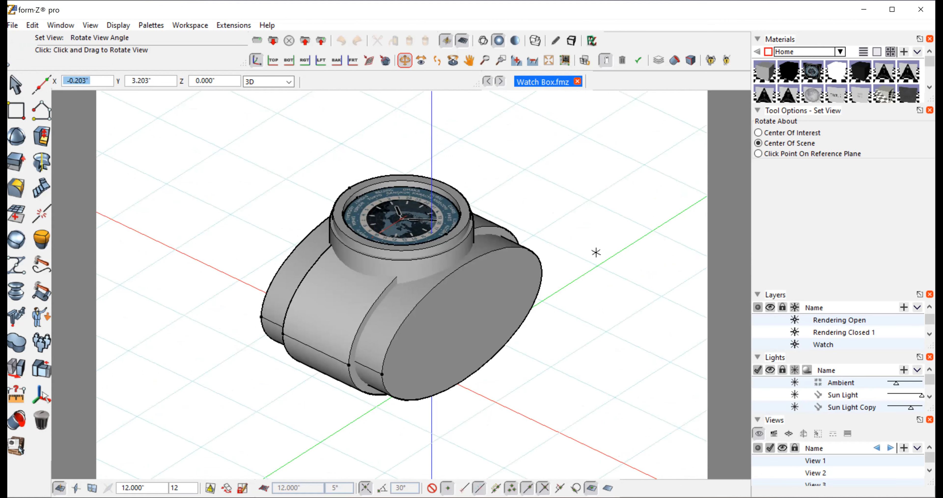
drag(596, 252, 476, 377)
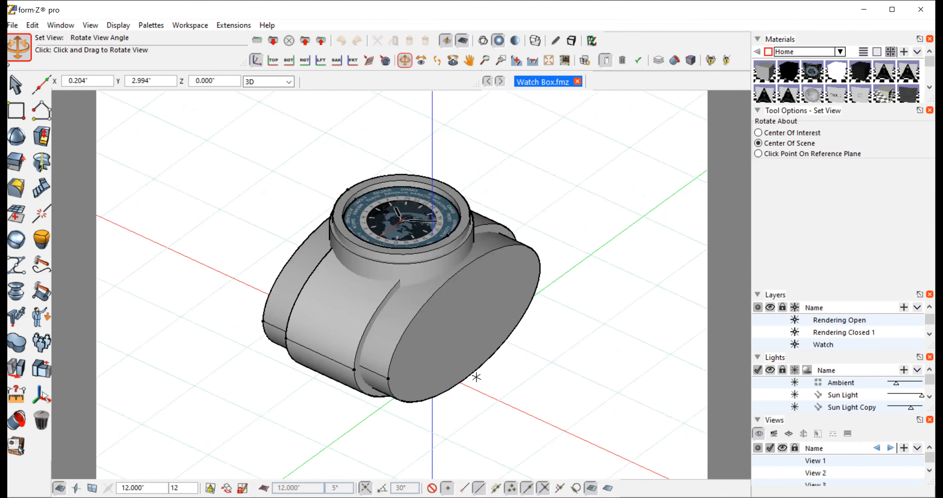
drag(256, 204, 608, 133)
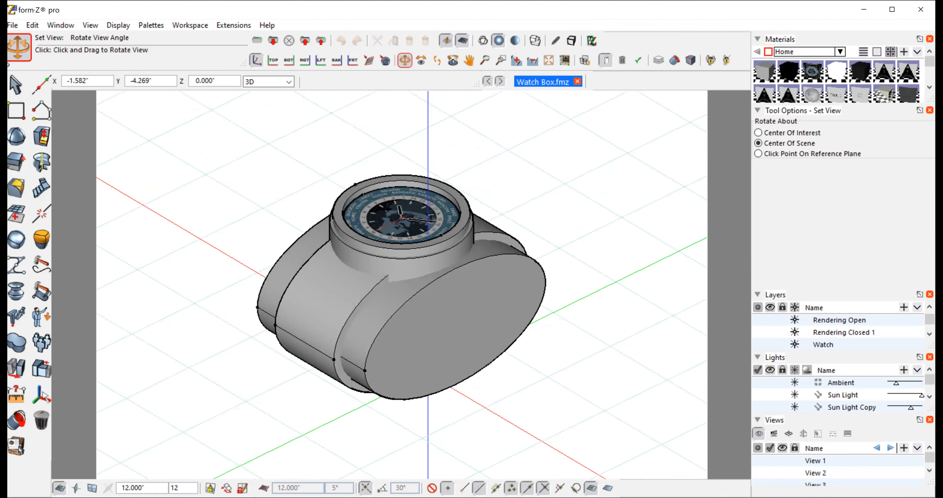
Step: Temporarily ghost the wider oval solid to inspect the narrower one under the watch, and undo the ghosting
click(16, 394)
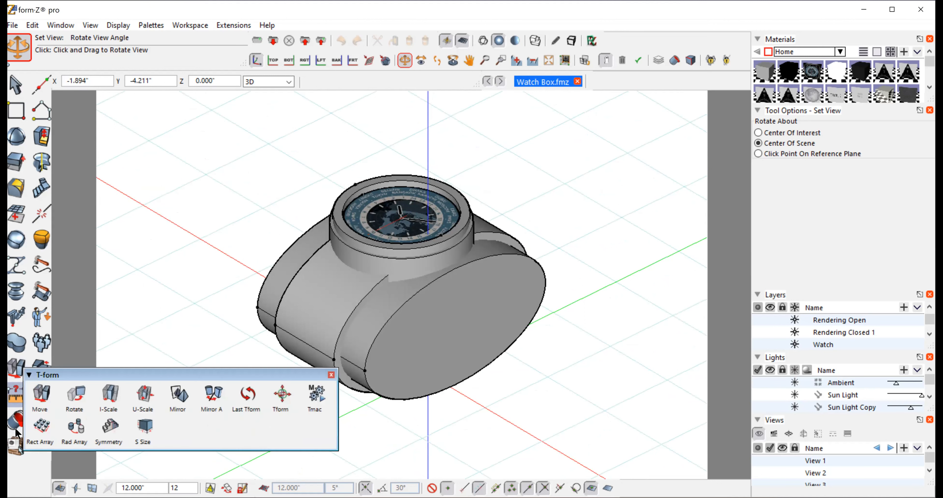
mouse_move(17, 429)
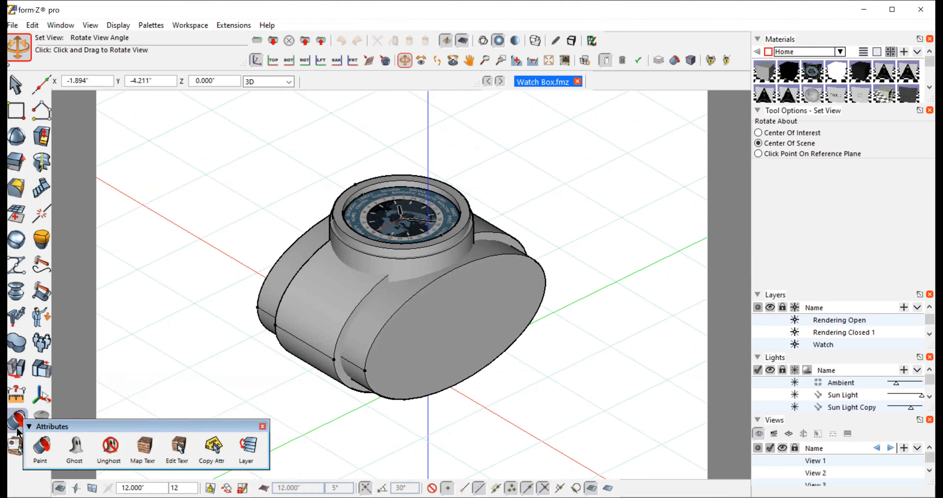
click(77, 447)
click(400, 343)
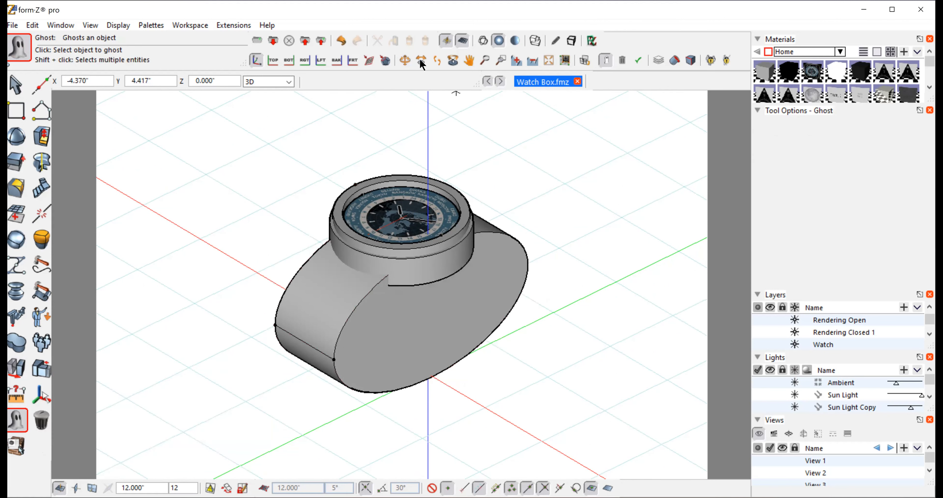
click(404, 61)
drag(578, 353, 598, 340)
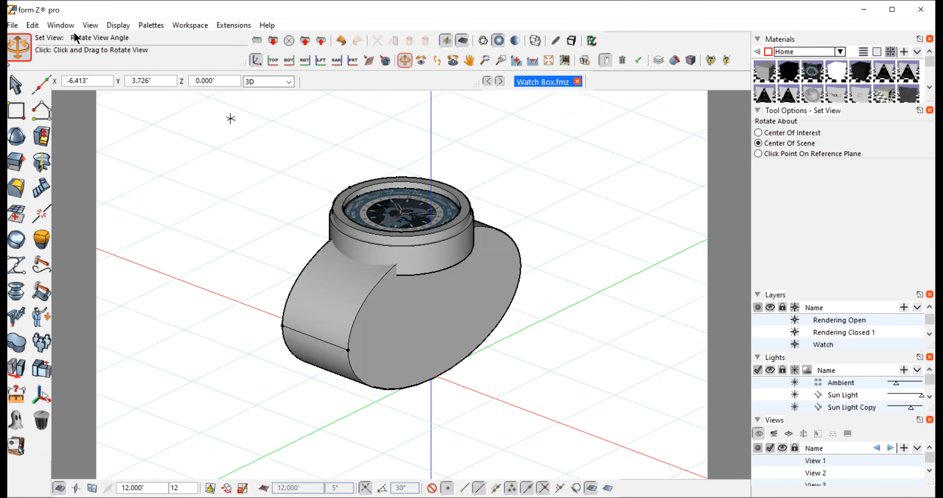
click(32, 25)
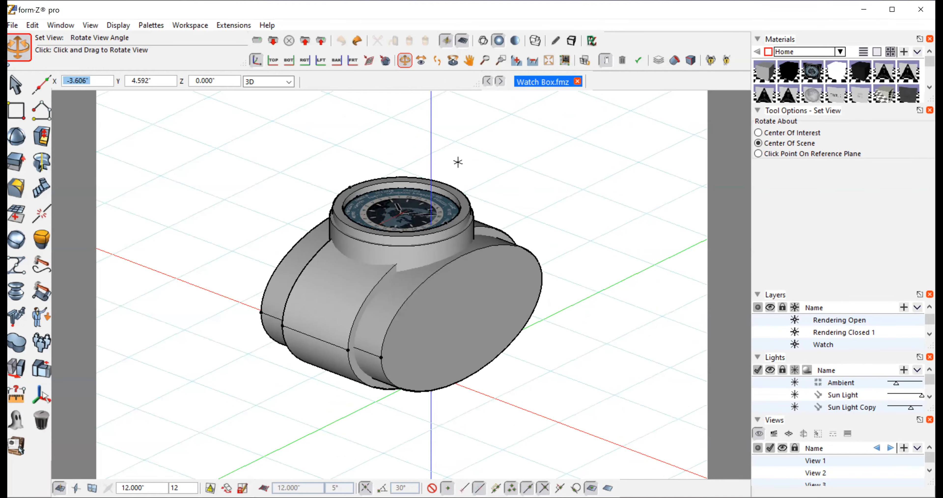
drag(457, 162, 575, 184)
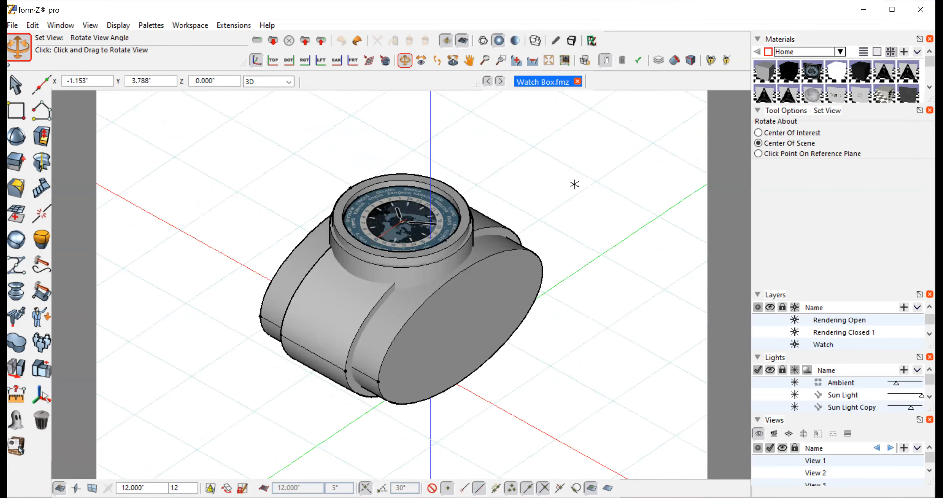
Step: Make the Tube and Disc layer visible and inspect the tube surrounding the watch
click(928, 334)
click(929, 334)
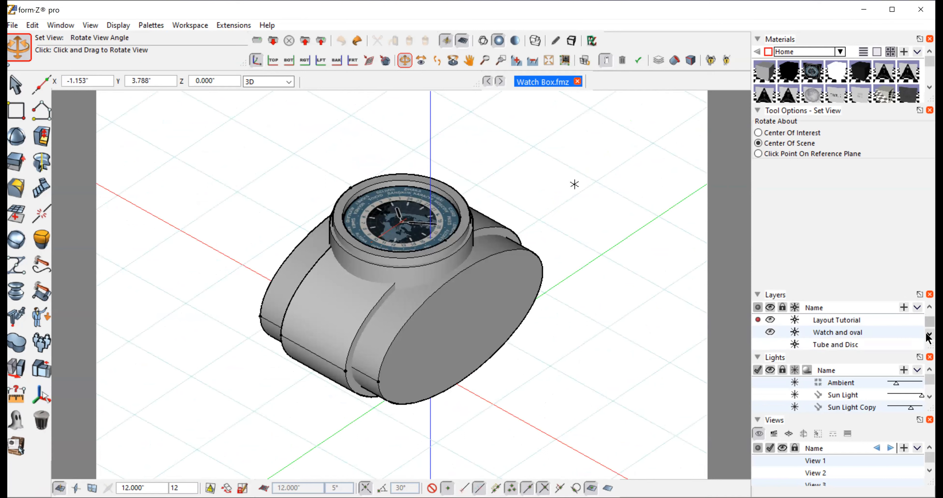
click(770, 344)
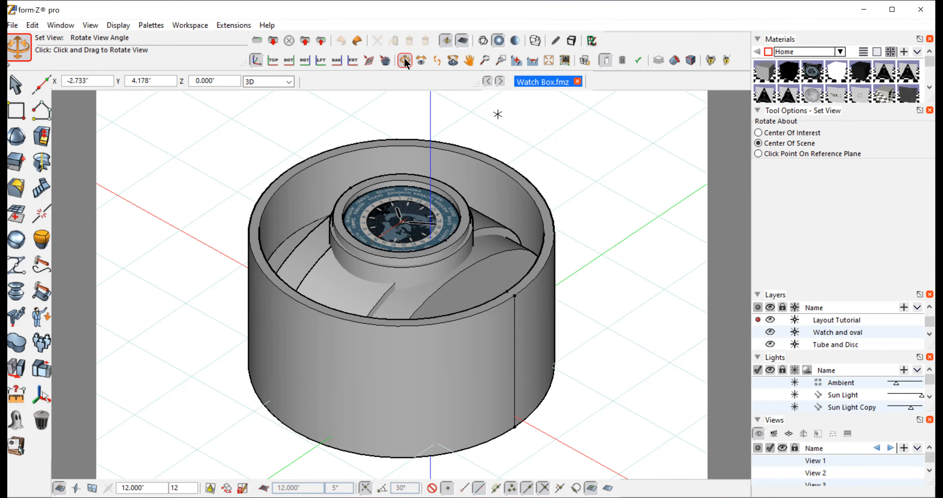
drag(196, 175, 504, 462)
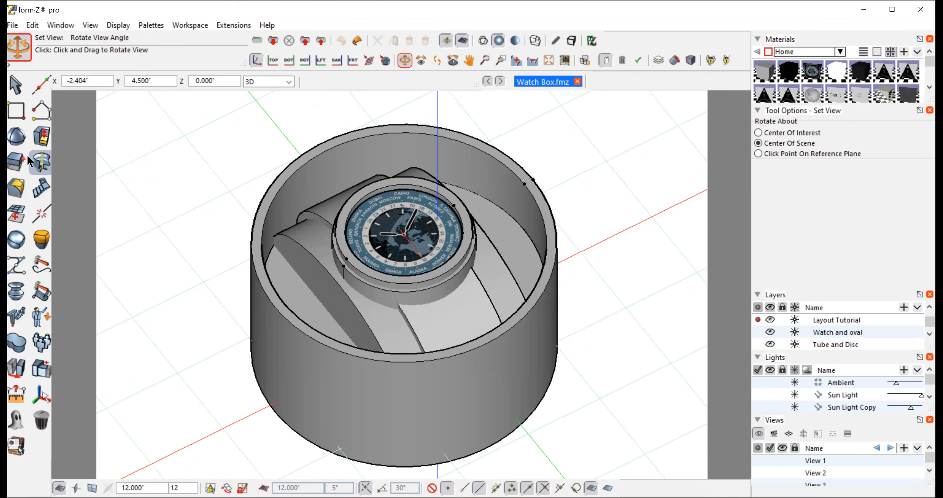
Step: Set the 3D Wall tool to a 0.12" wall width, an open bottom and a 2" height
click(21, 164)
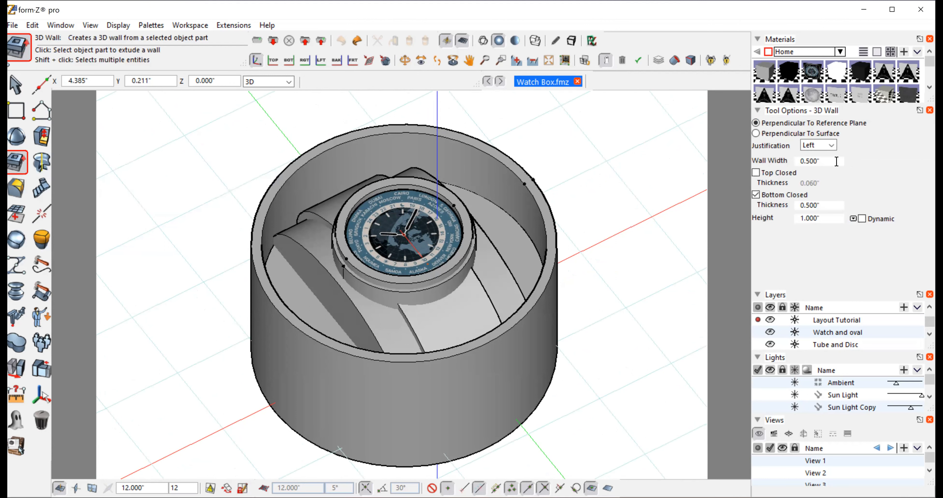
double_click(834, 161)
key(BackSpace)
text(.12)
key(Return)
click(755, 195)
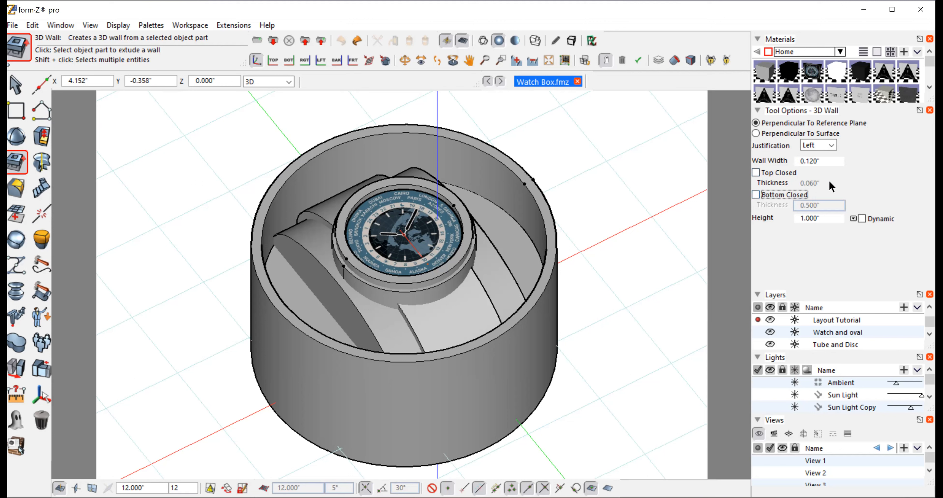
click(840, 219)
key(BackSpace)
text(2)
key(Return)
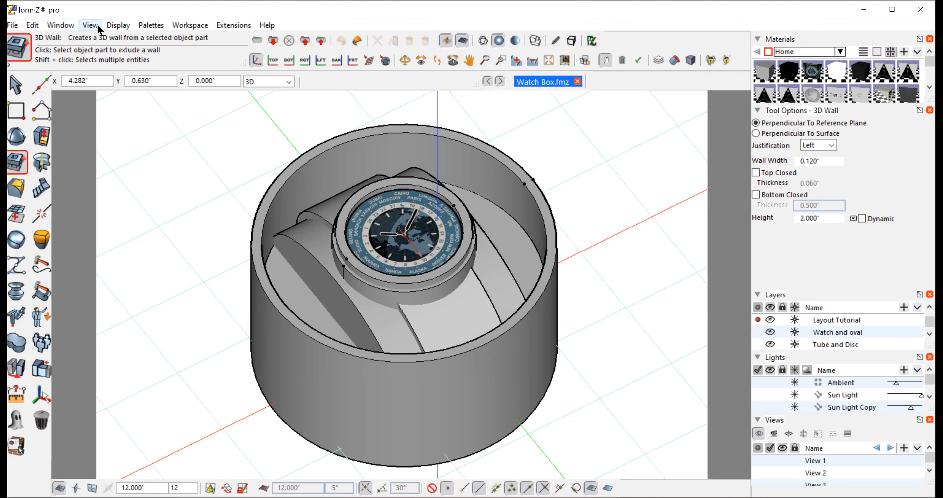
Step: In the top view, draw a walled circle with a radius of about 1.8" and 0.12" wall beside the watch assembly, using Circle 1
click(90, 25)
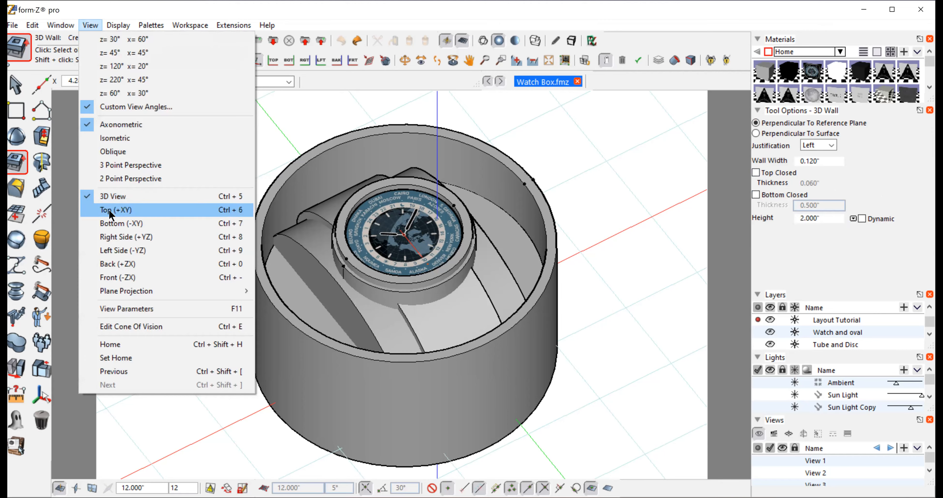
click(109, 210)
click(534, 59)
click(534, 59)
click(31, 111)
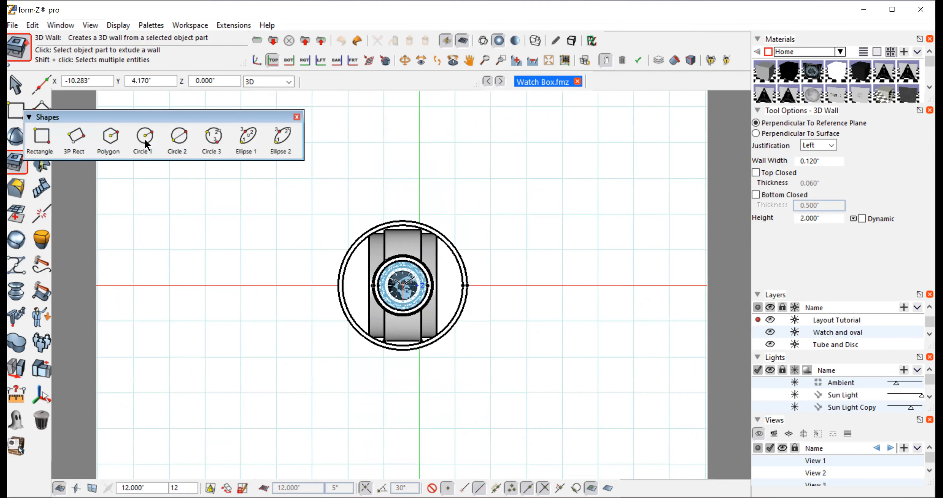
click(148, 137)
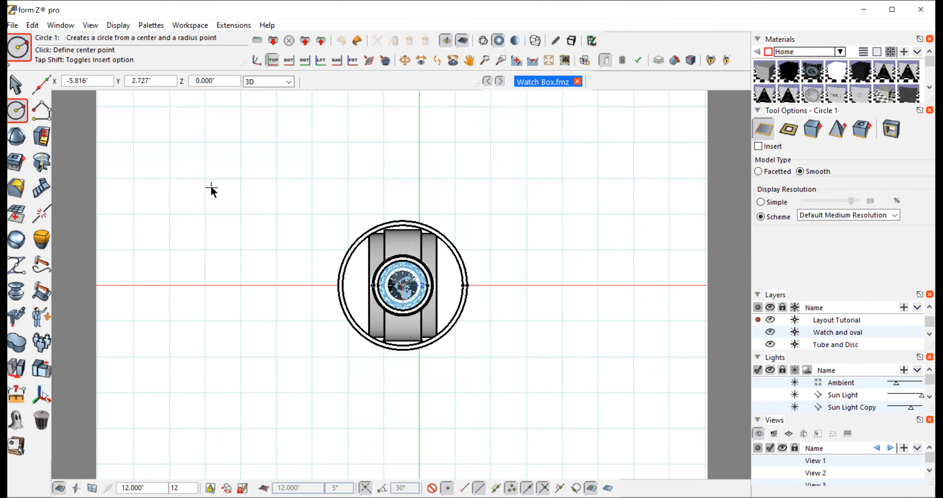
click(212, 188)
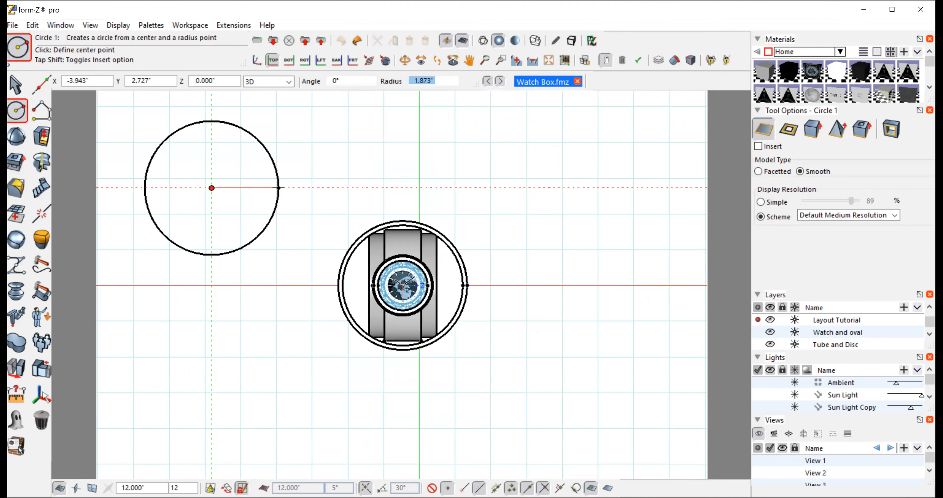
click(860, 126)
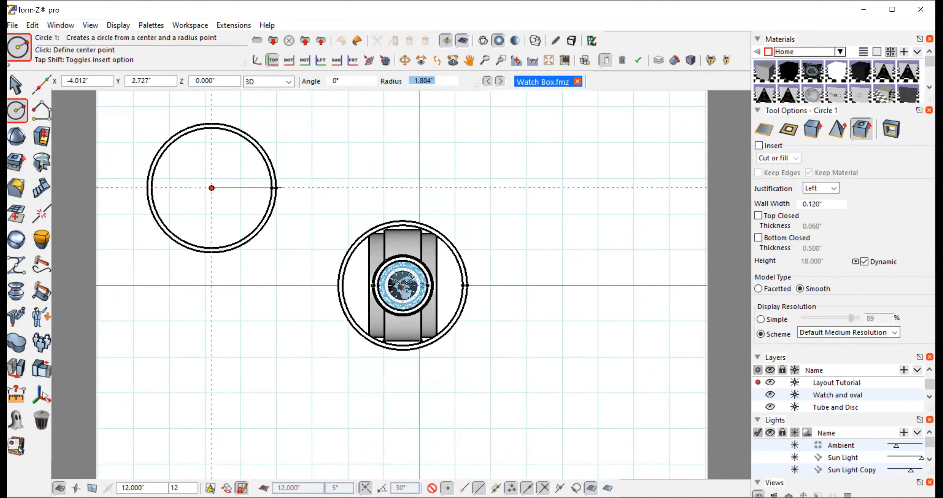
click(276, 188)
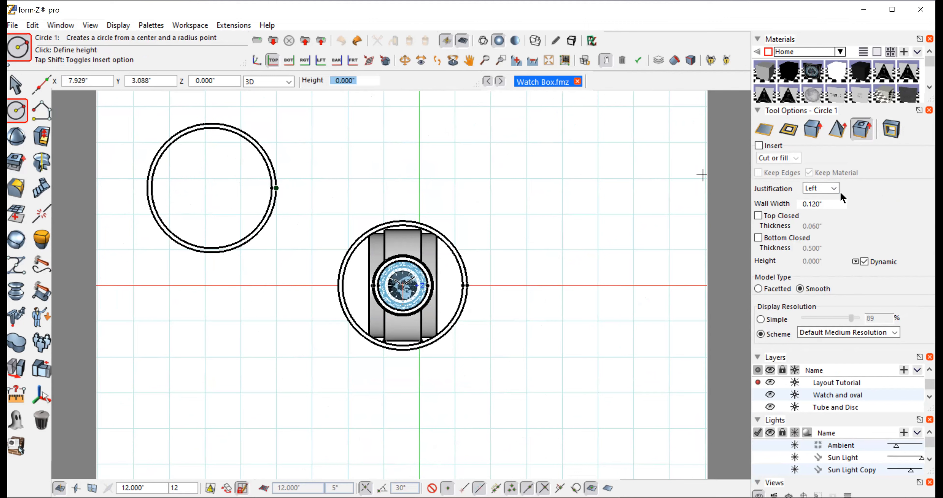
Step: In the z=30° x=60° view, raise the walled circle into a tube about 2.96" high and inspect it
click(95, 25)
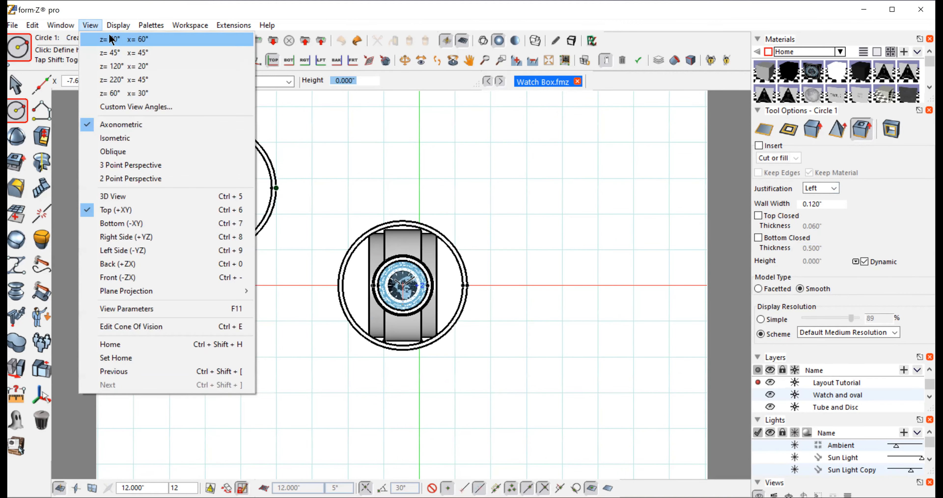
click(111, 39)
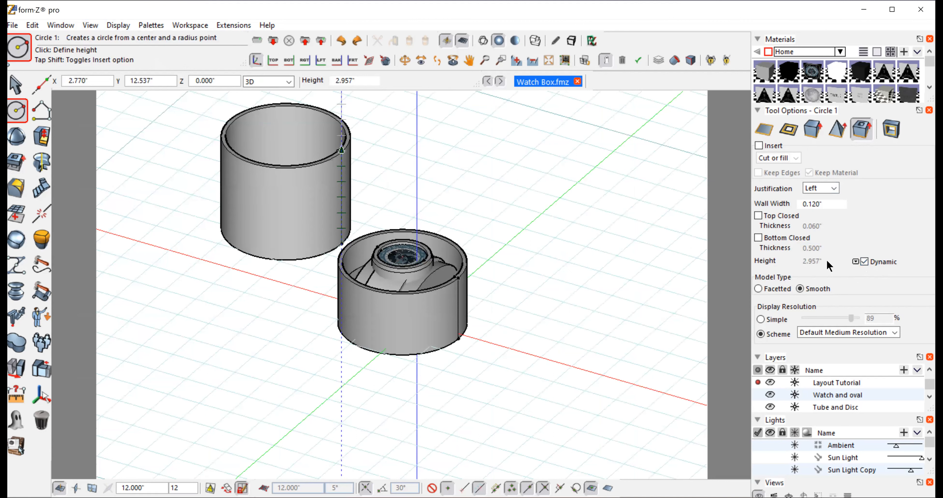
click(864, 261)
click(404, 59)
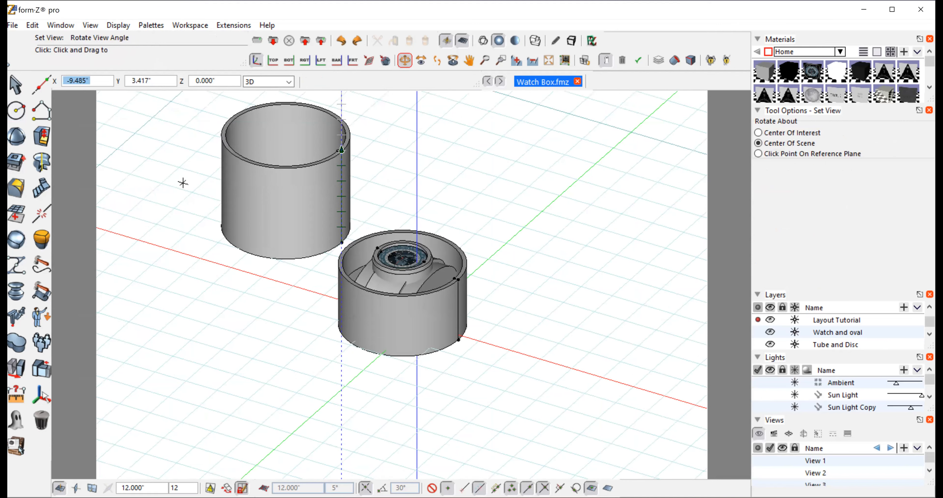
drag(183, 183, 337, 167)
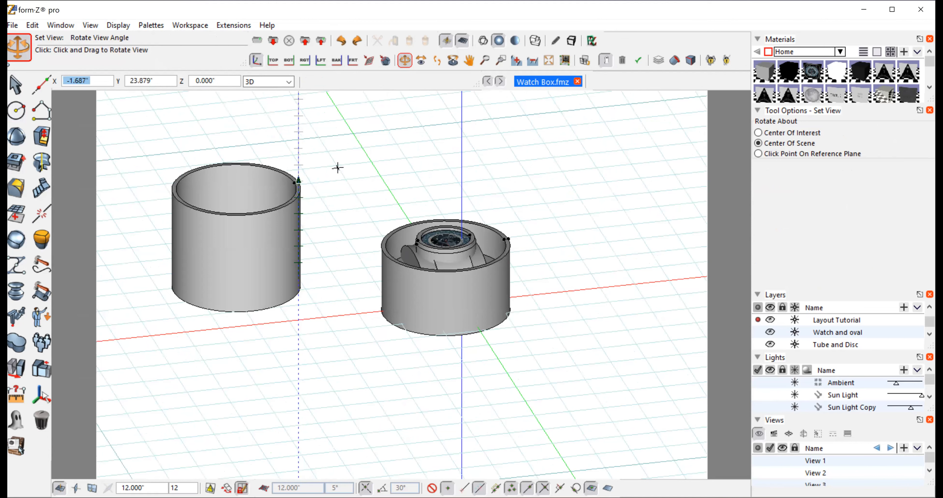
drag(337, 168, 240, 153)
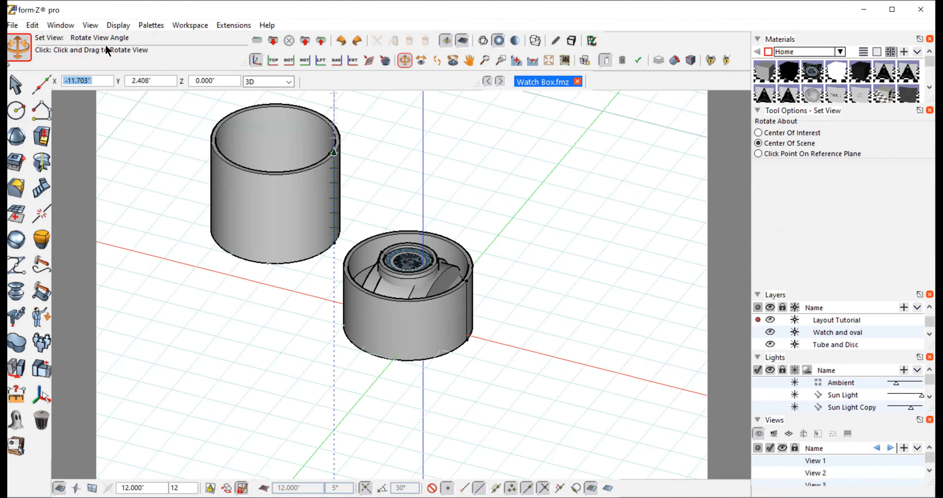
Step: Undo the new tube's height and delete the remaining ring beside the watch assembly
click(34, 25)
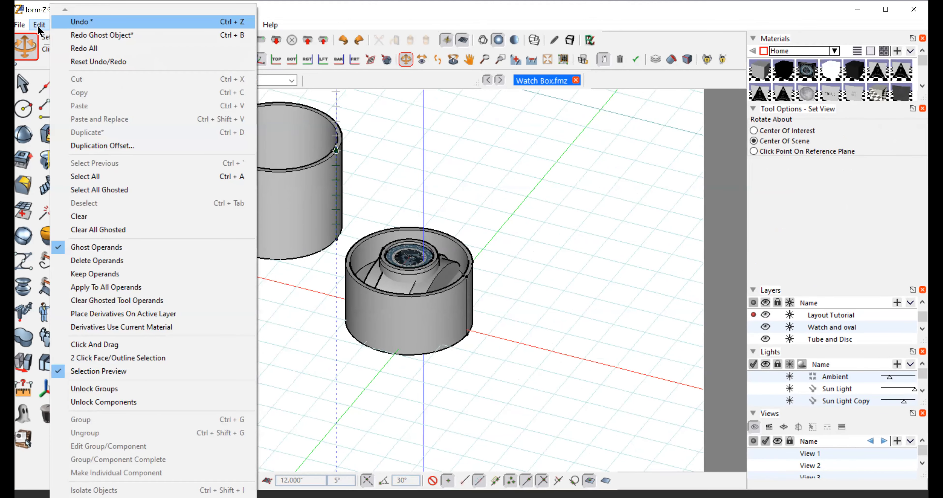
click(24, 84)
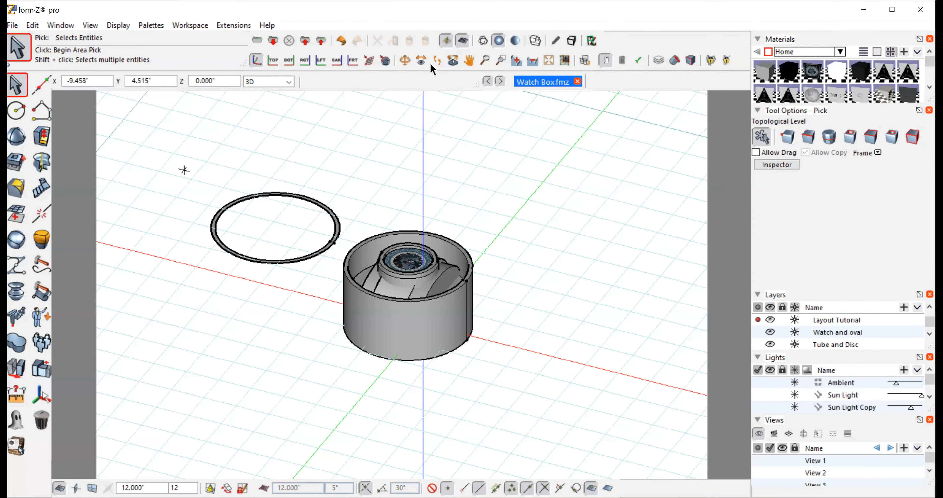
key(Delete)
click(404, 60)
drag(510, 173, 490, 238)
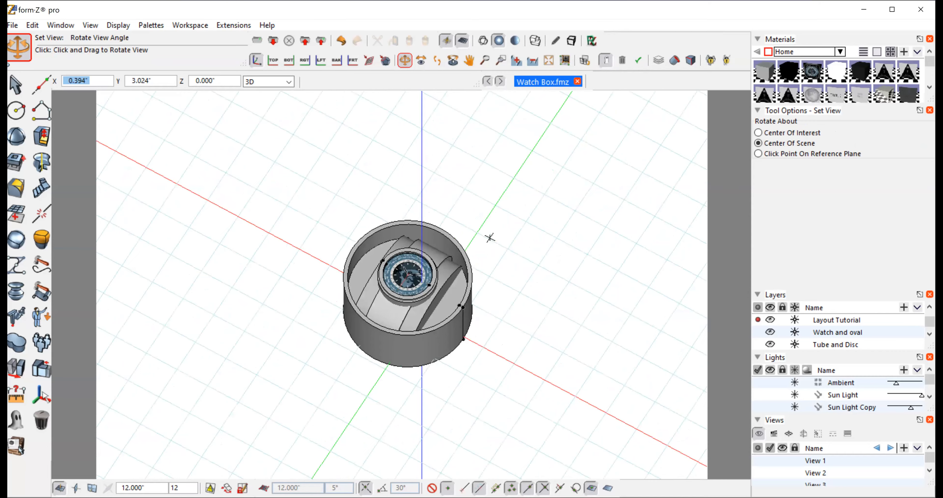
drag(490, 238, 476, 194)
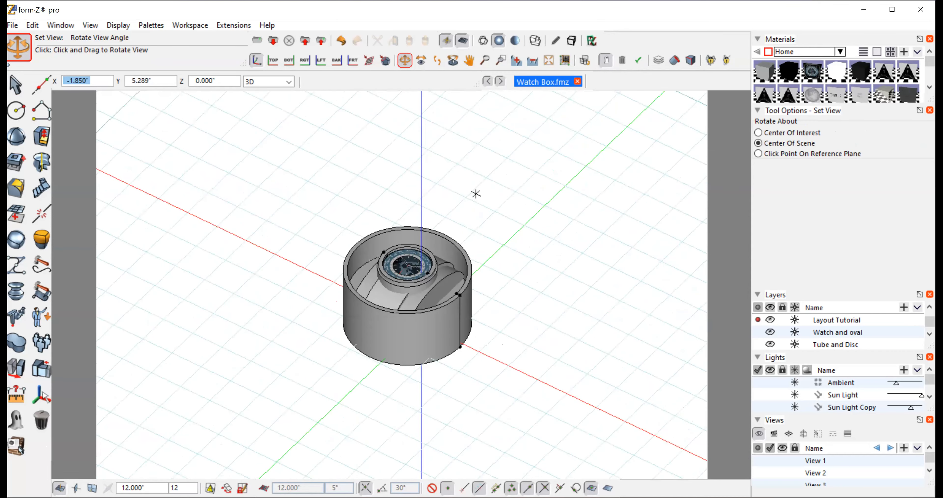
Step: Ghost the tube around the watch to expose the oval holder and the disc, and inspect them from several angles
drag(476, 194, 648, 221)
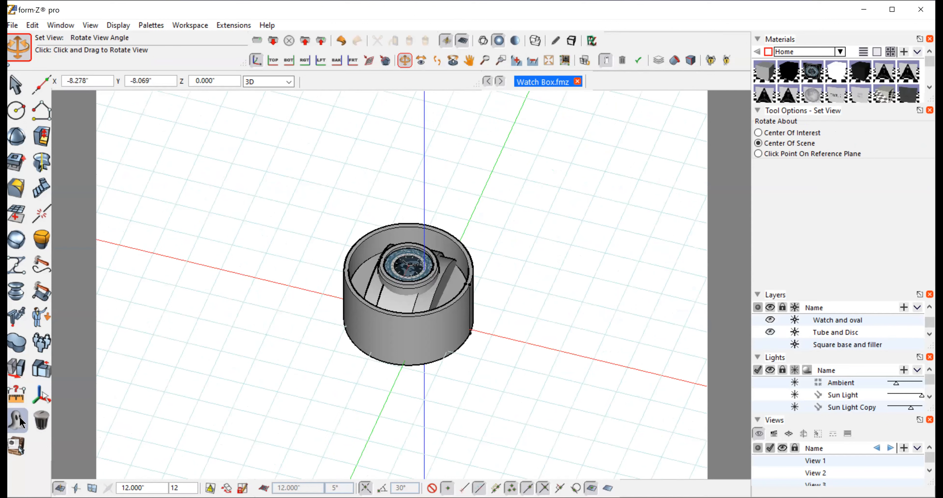
click(15, 424)
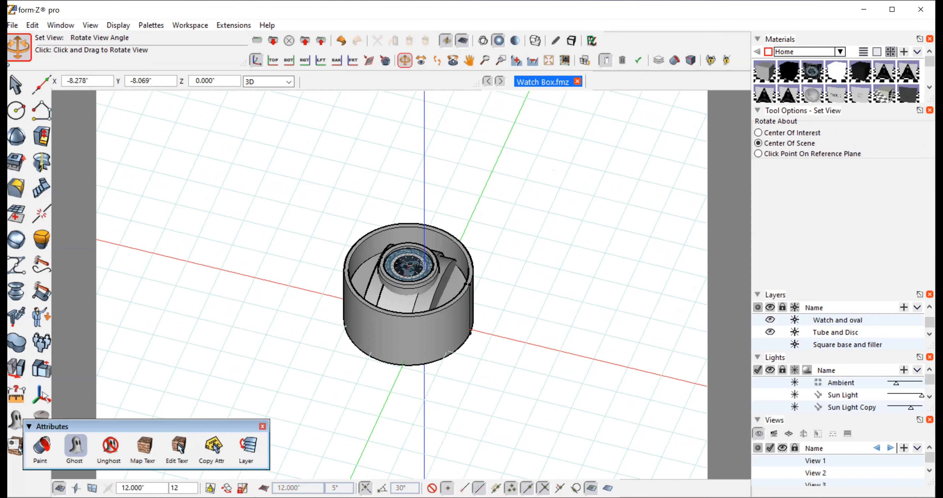
click(75, 446)
click(436, 353)
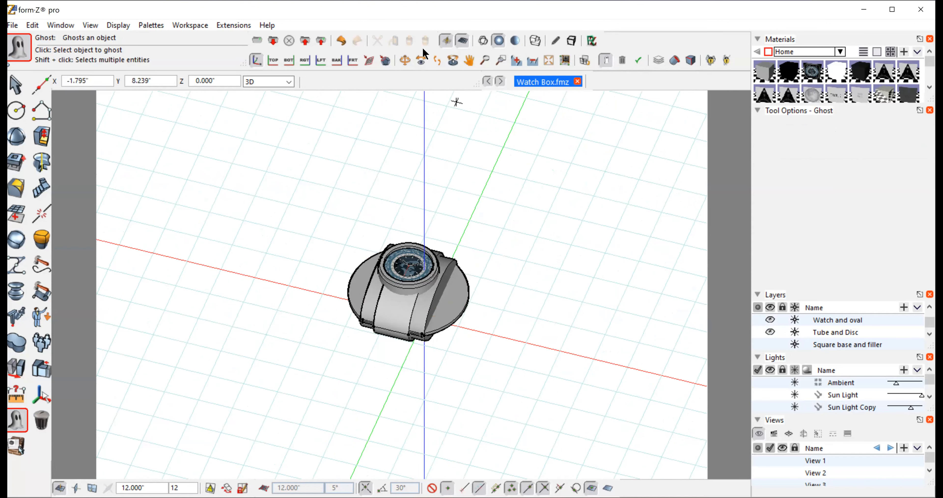
click(404, 60)
drag(542, 347, 536, 243)
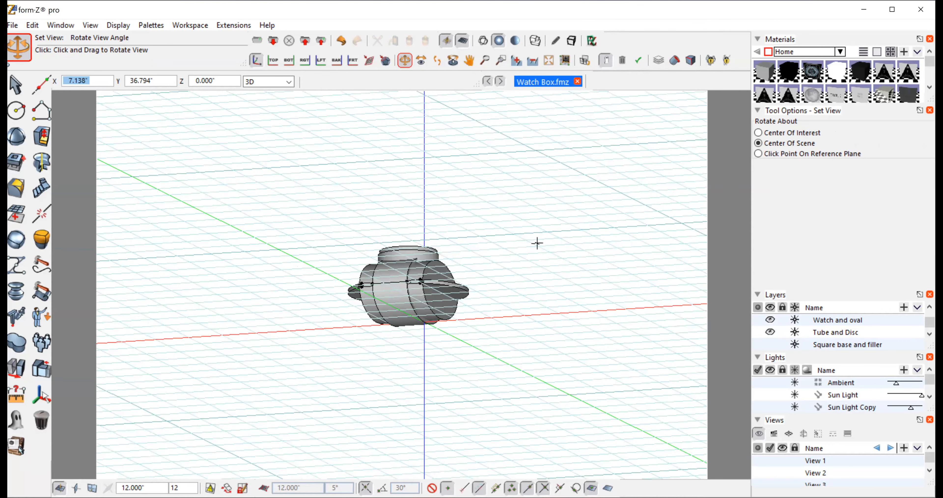
Step: Copy the flat-sided disc around the watch to an empty area beside the assembly, and undo the copy
click(15, 84)
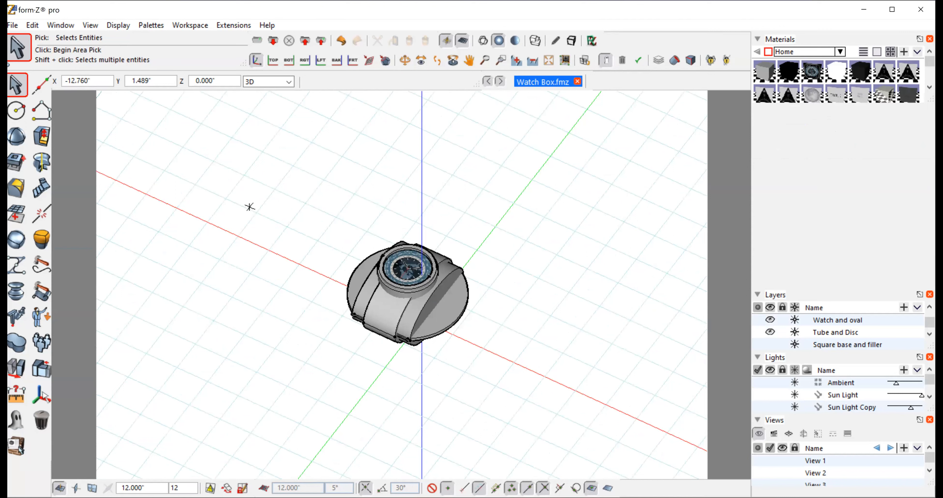
click(458, 318)
mouse_move(15, 366)
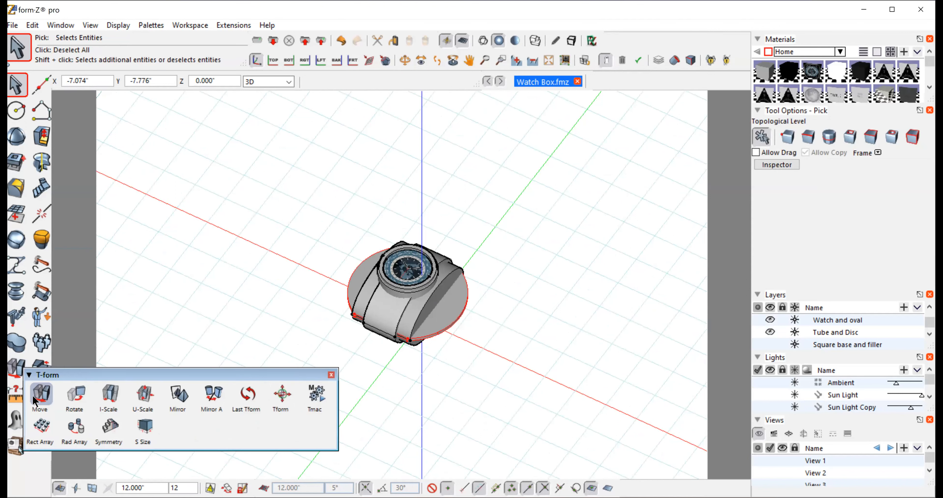
click(41, 394)
click(572, 364)
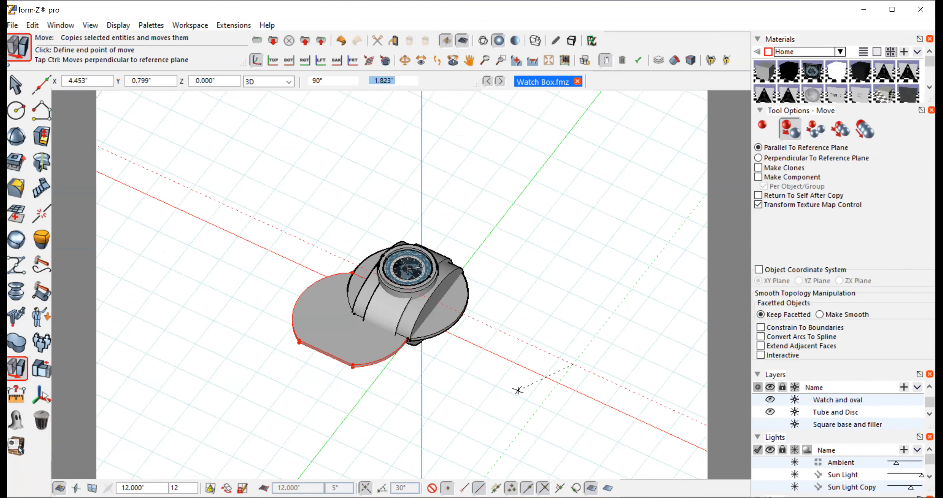
click(400, 412)
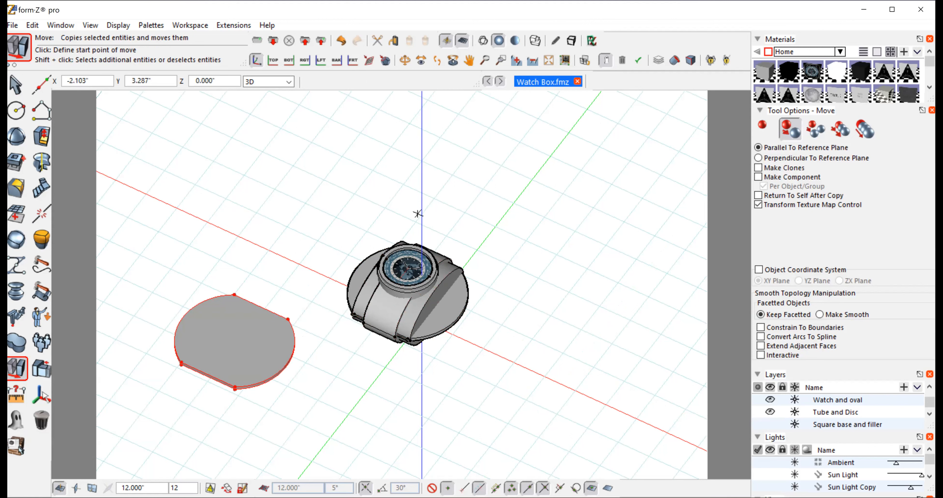
click(33, 25)
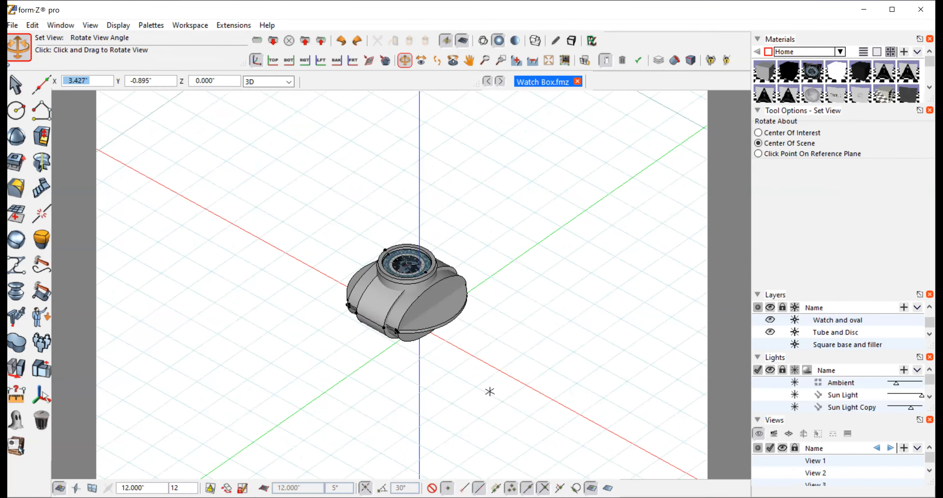
Step: Make the Square base and filler layer visible around the watch assembly
drag(490, 392, 527, 424)
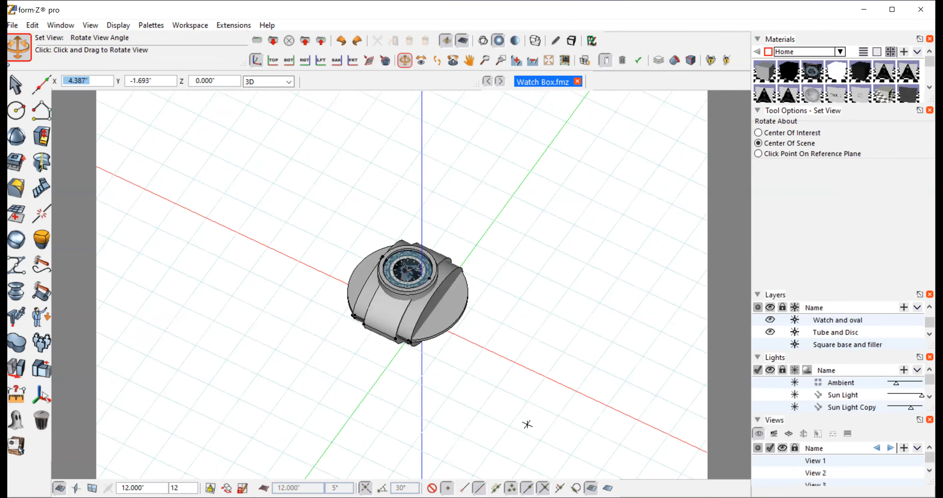
drag(528, 424, 487, 186)
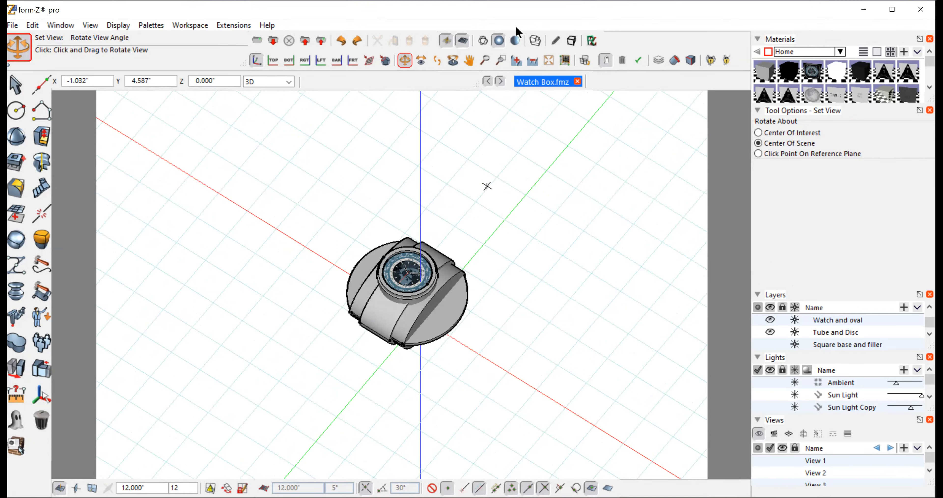
click(516, 61)
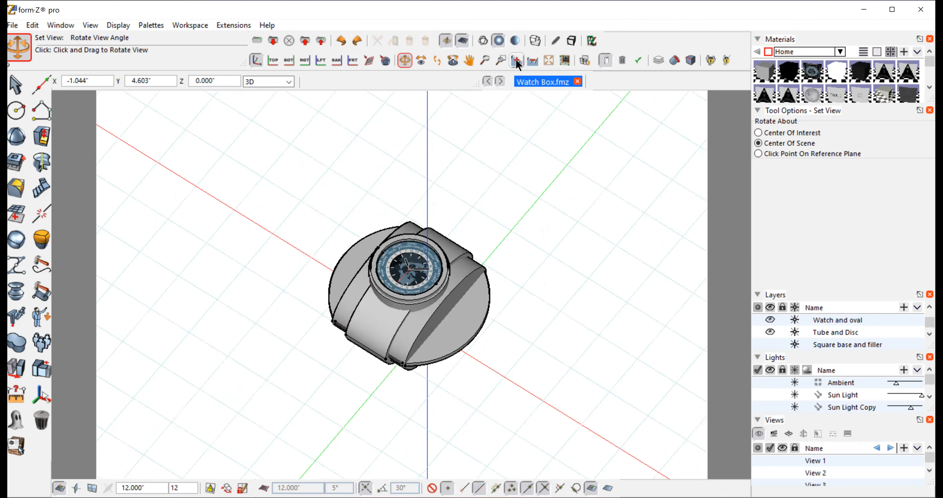
click(516, 60)
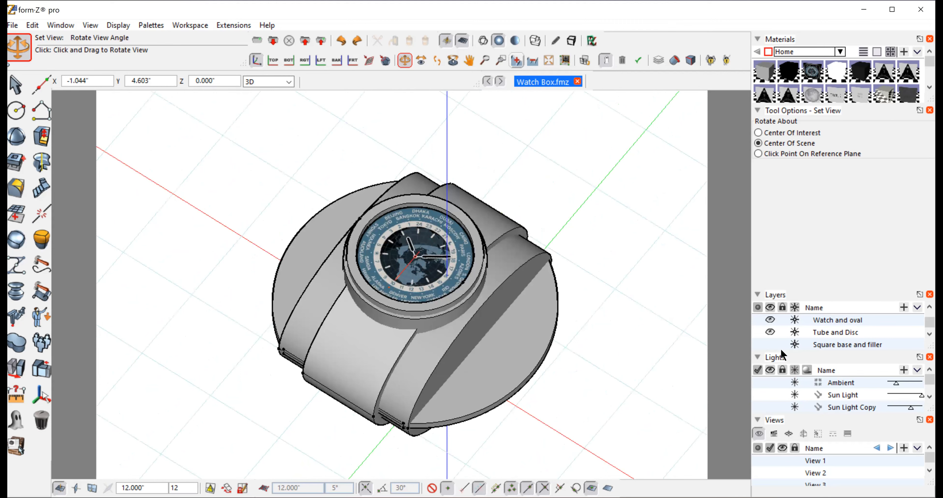
click(770, 344)
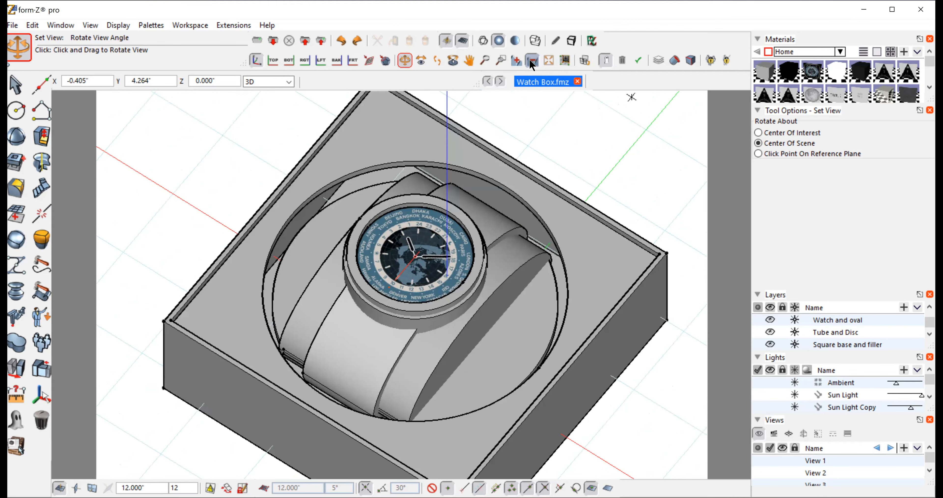
click(532, 61)
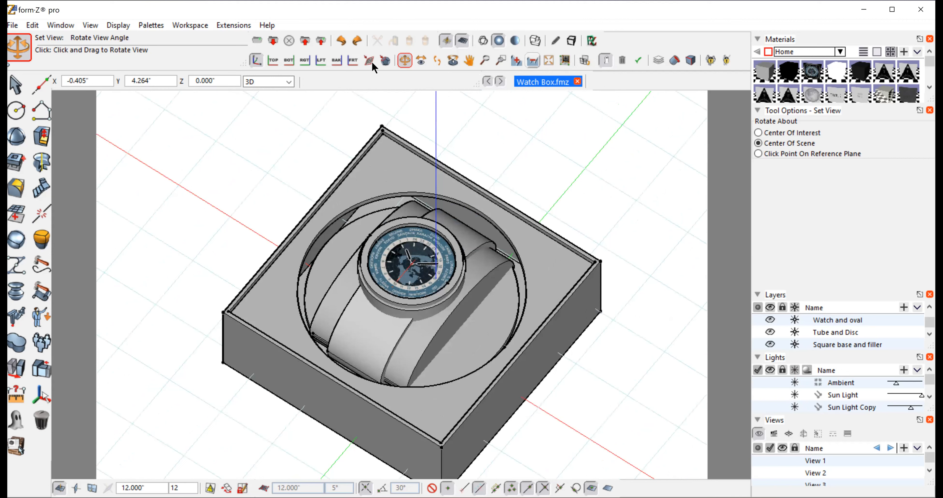
Step: Examine the square base around the watch in the top view and in the z=30° x=60° view
click(404, 58)
drag(215, 171, 175, 101)
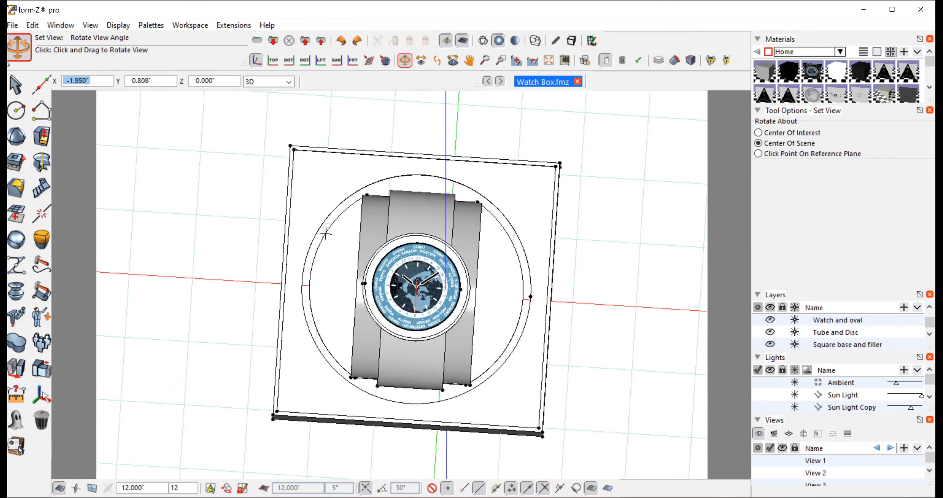
click(94, 28)
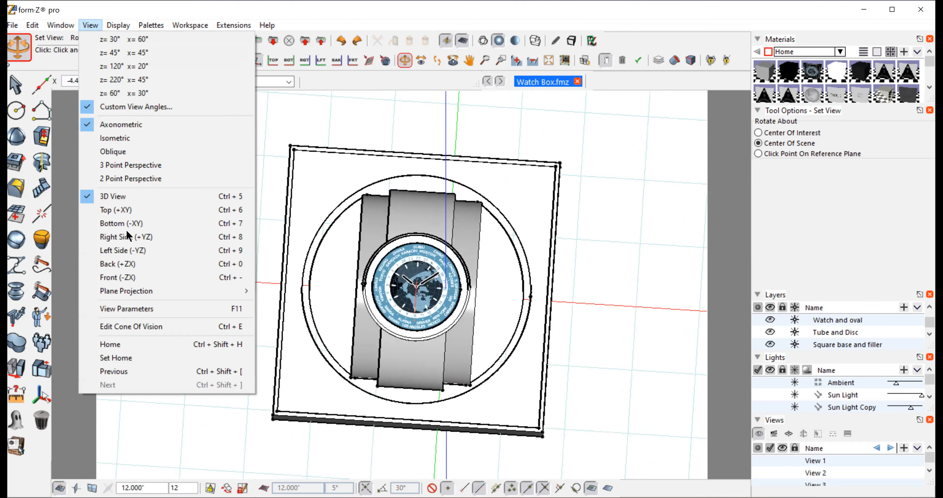
click(109, 209)
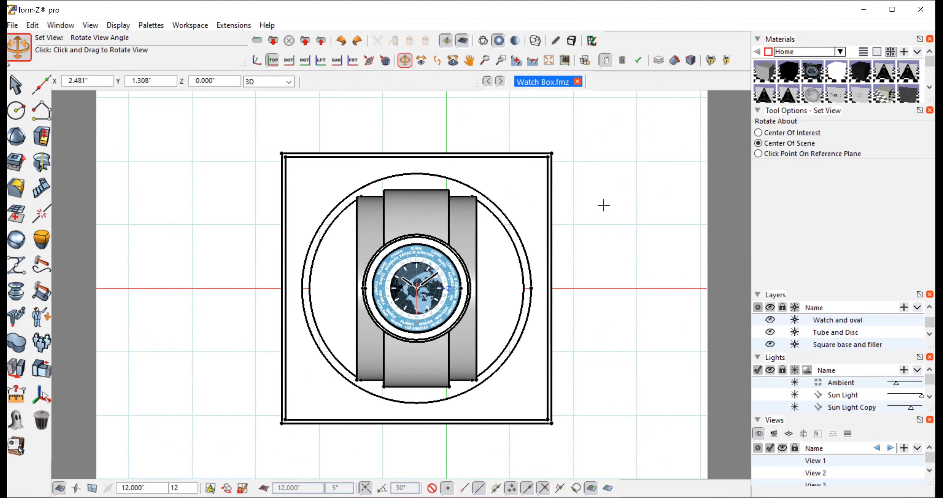
click(89, 25)
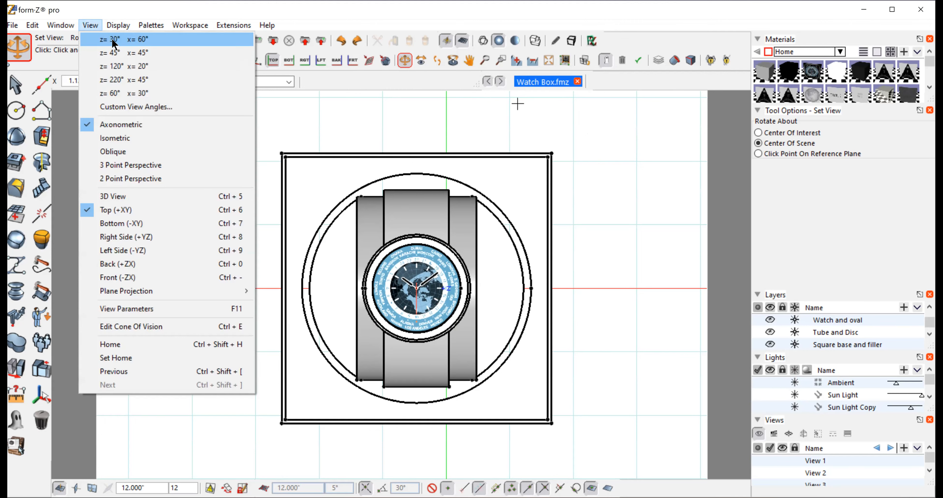
click(113, 40)
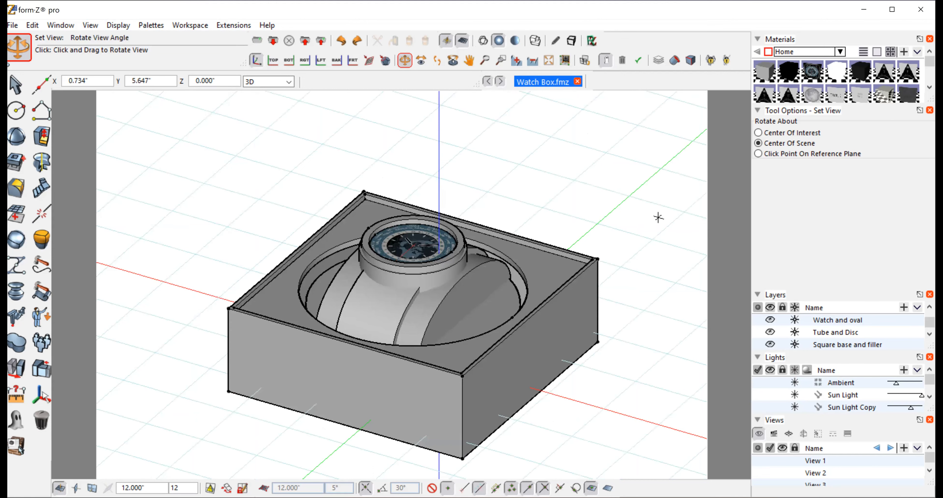
Step: Unghost the tube so it stands around the watch inside the square base
drag(659, 215, 641, 238)
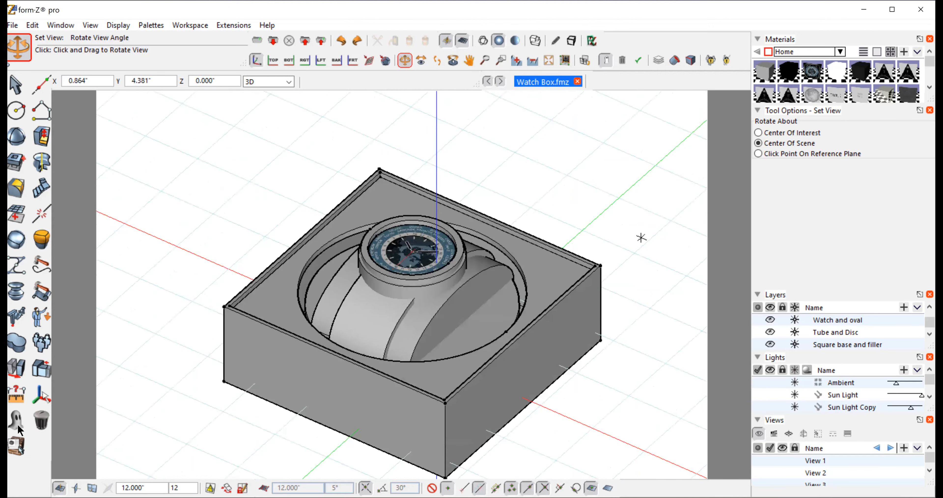
click(11, 422)
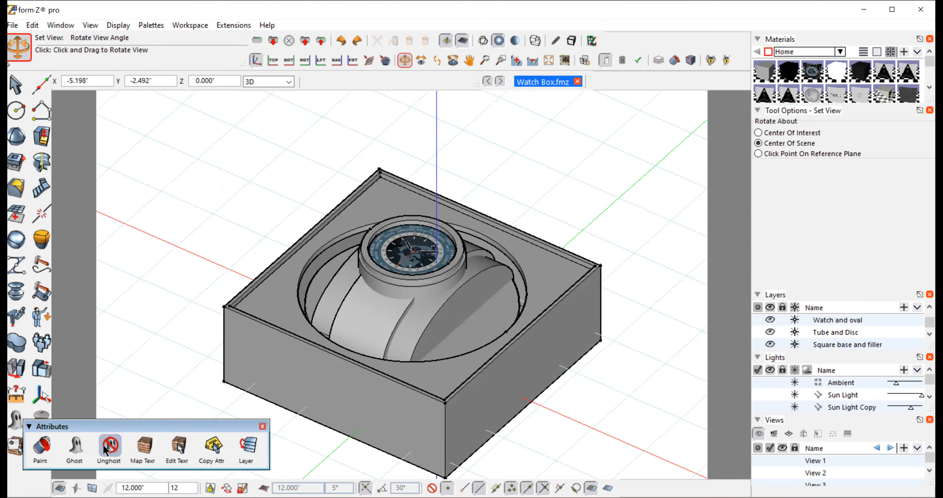
click(109, 446)
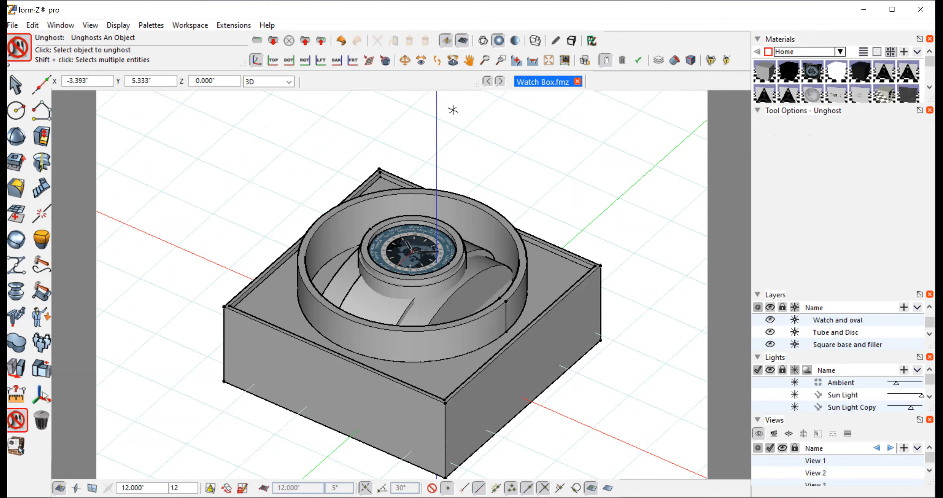
click(401, 59)
drag(585, 413, 333, 265)
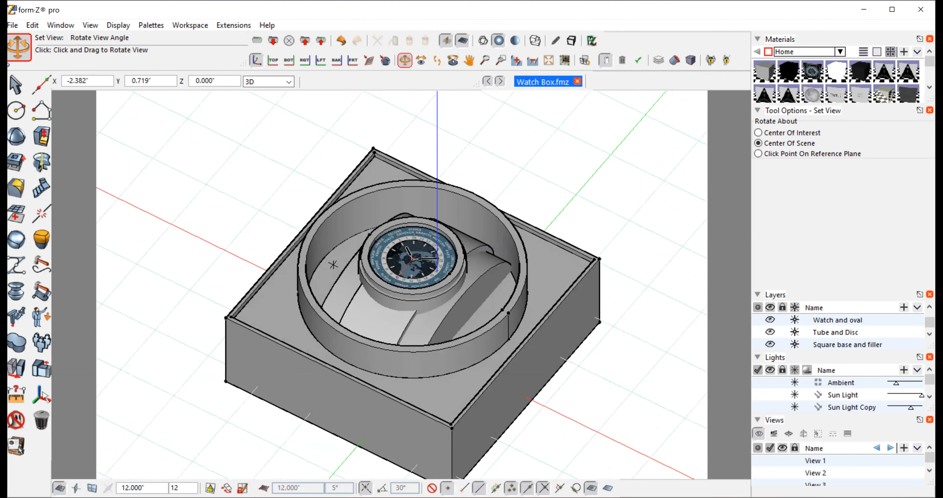
Step: Ghost the outer walls of the square base to inspect the two plates around the tube, and undo the ghosting
click(18, 421)
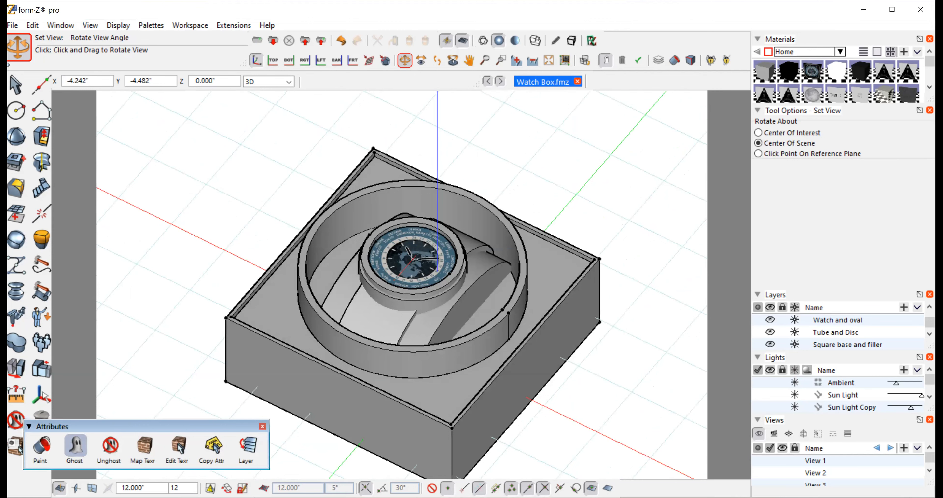
click(75, 446)
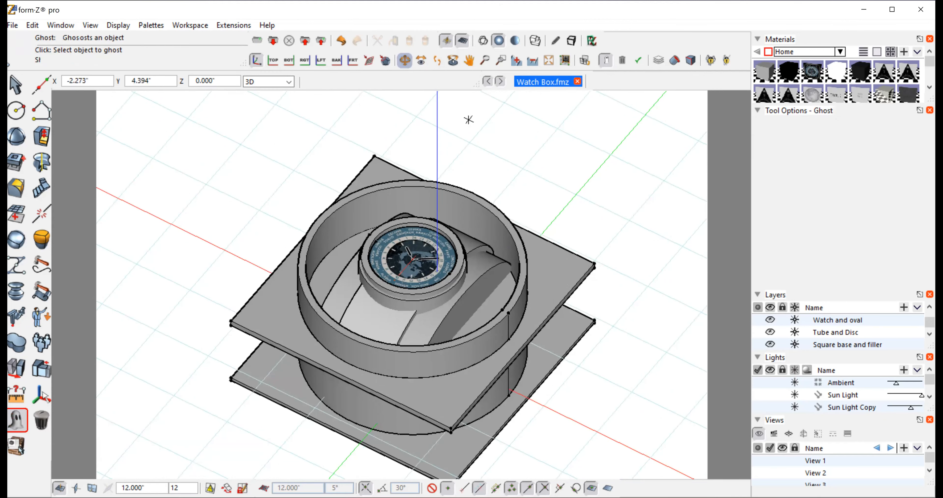
key(r)
drag(595, 381, 537, 274)
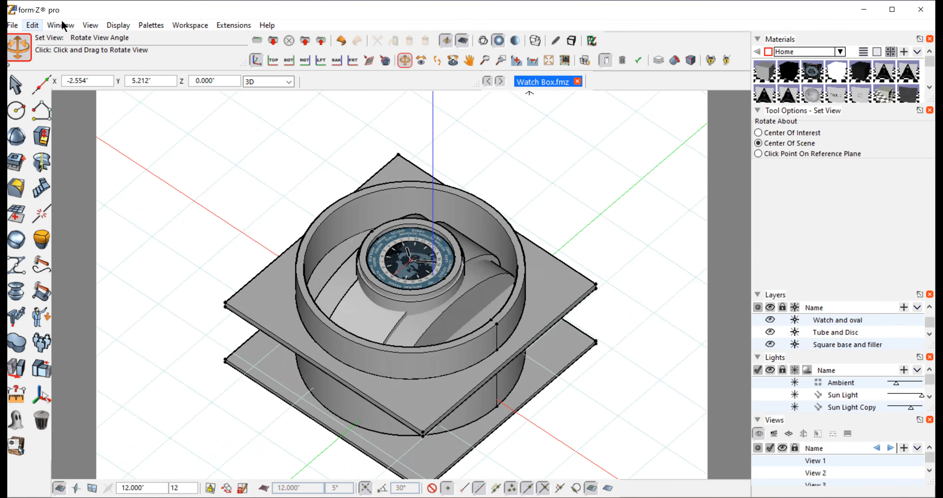
click(32, 24)
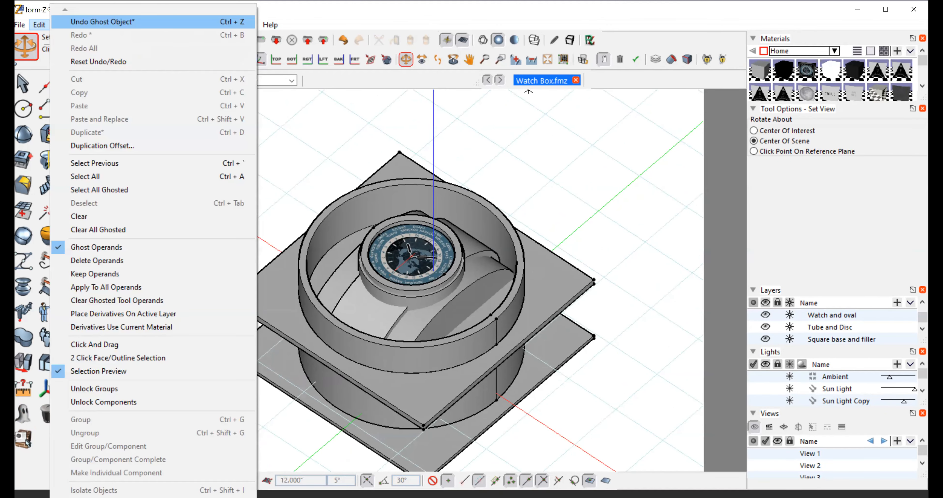
key(Return)
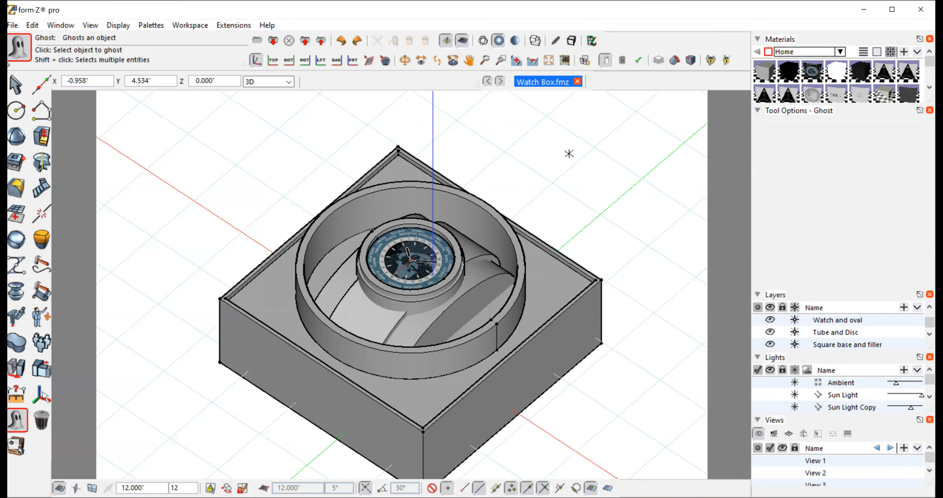
Step: Make the Triangle cover layer visible and inspect the cover on the square base from several angles
click(930, 334)
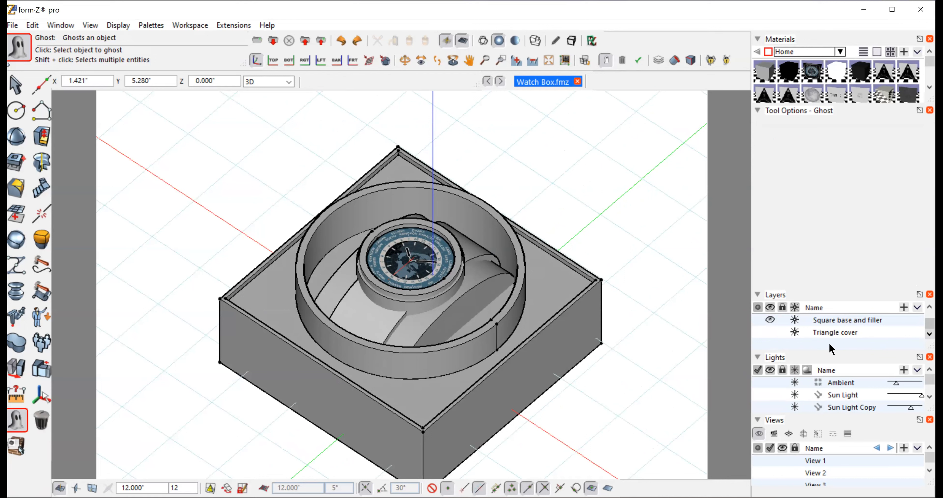
click(770, 332)
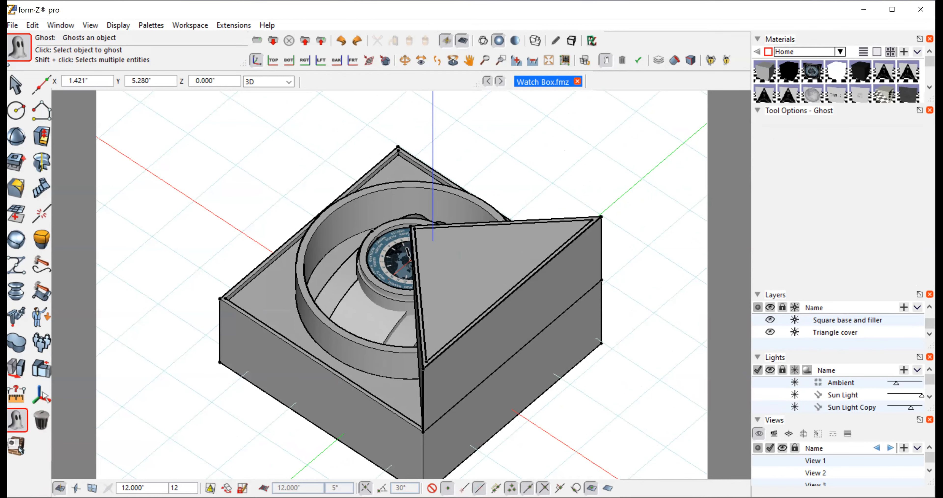
click(529, 59)
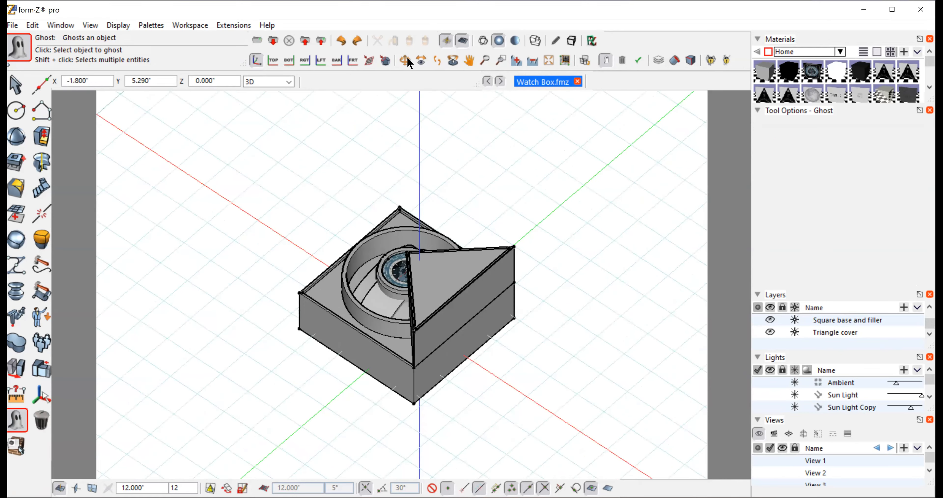
middle_drag(184, 204, 182, 211)
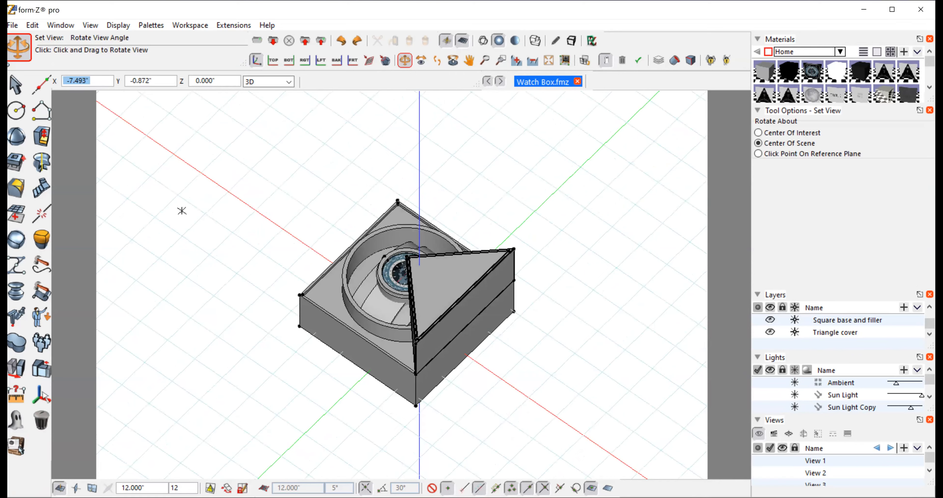
middle_drag(182, 211, 593, 152)
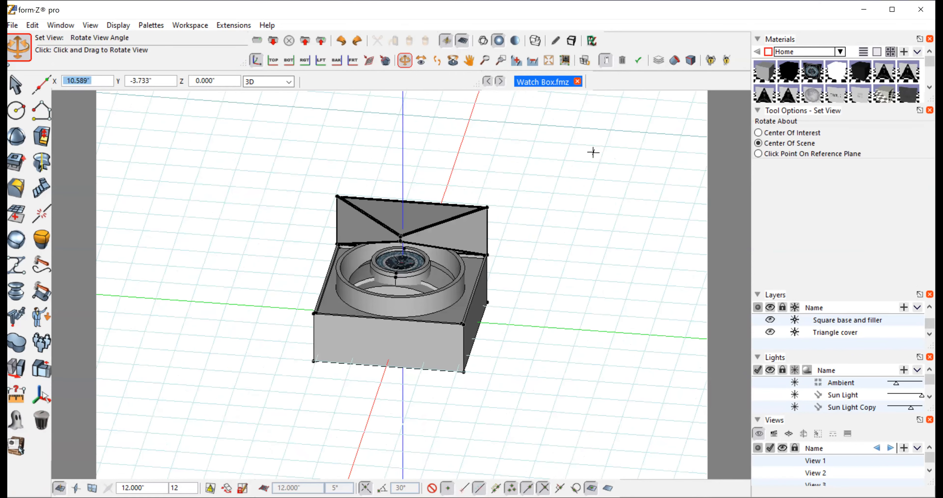
middle_drag(593, 153, 174, 181)
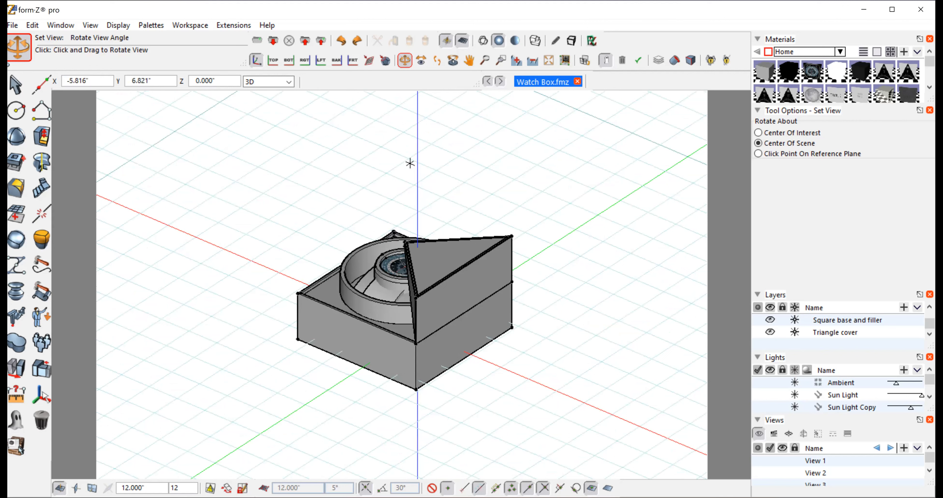
Step: Examine the triangle cover over the watch from low and raised angles and enlarged in the front view
click(403, 60)
drag(260, 228, 412, 175)
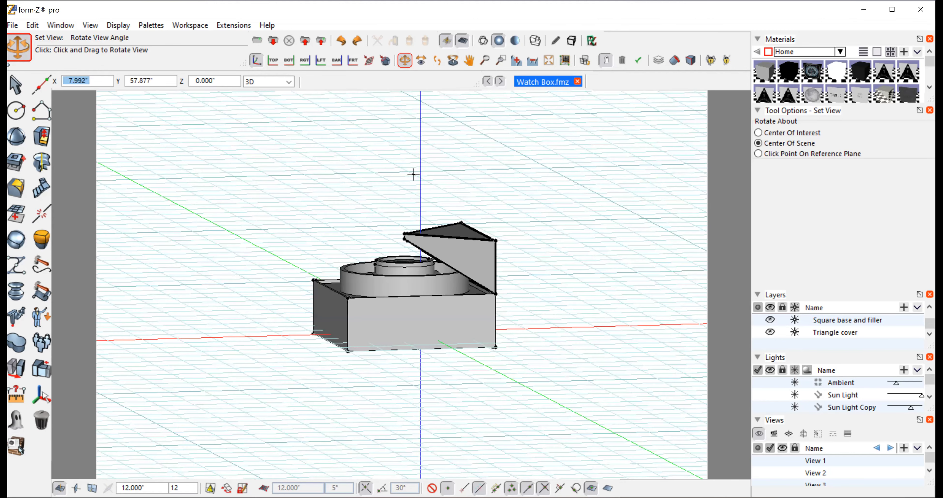
drag(412, 174, 568, 235)
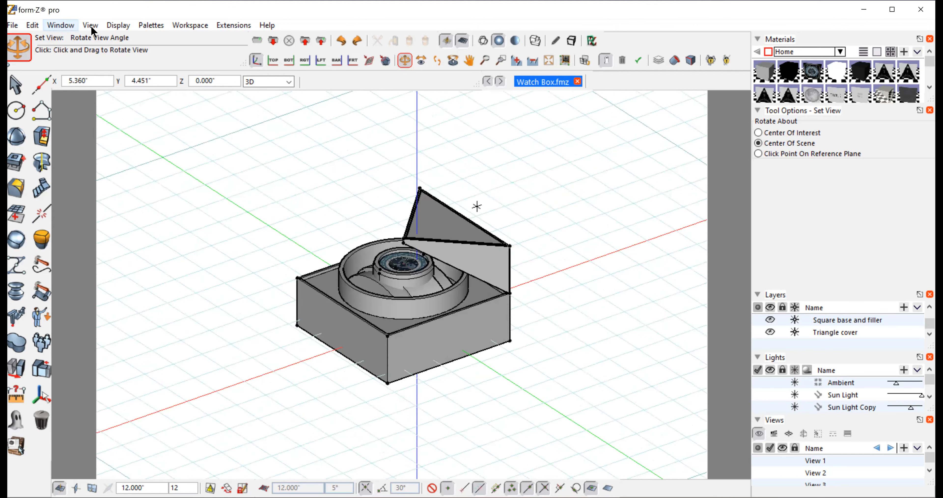
click(107, 279)
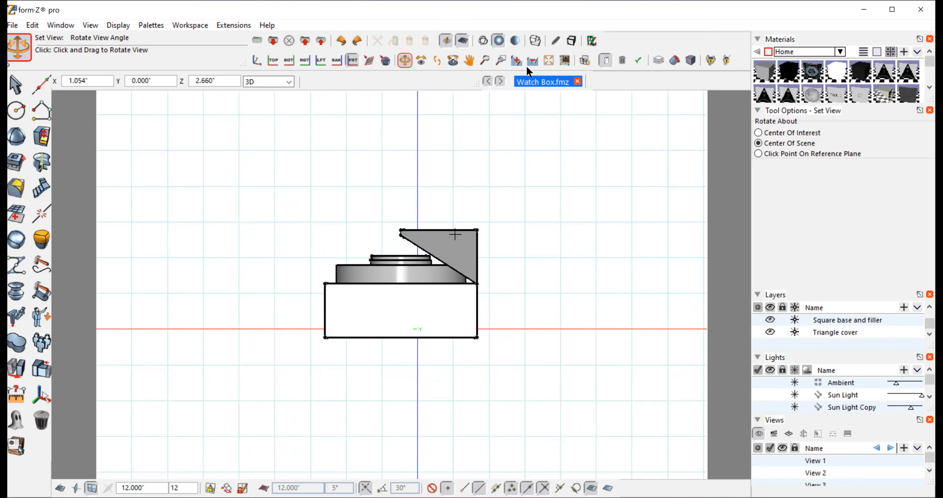
click(517, 60)
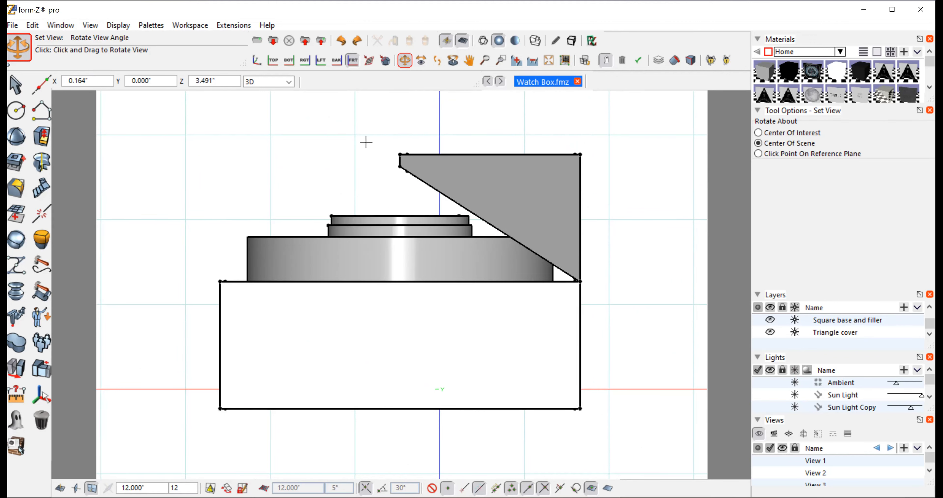
Step: Examine the watch dial, tube and opening beneath the triangle cover from above and from the side
drag(277, 172, 581, 240)
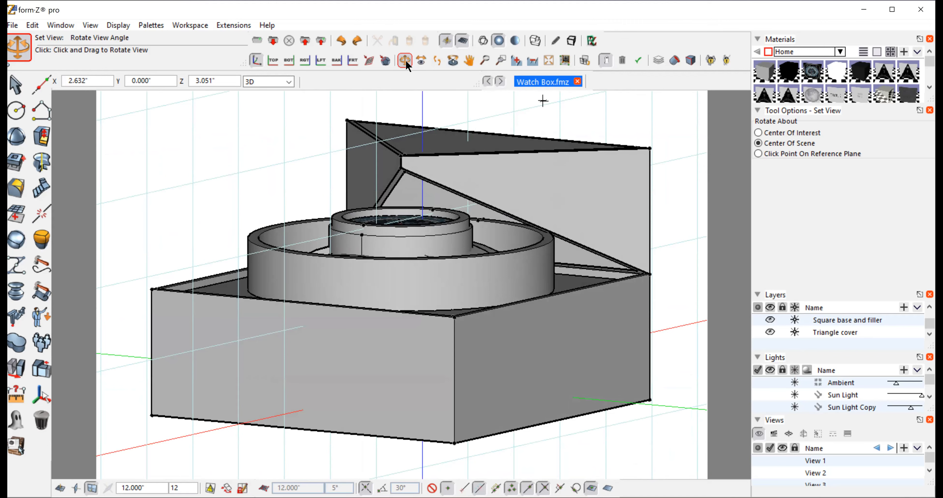
drag(514, 149, 628, 197)
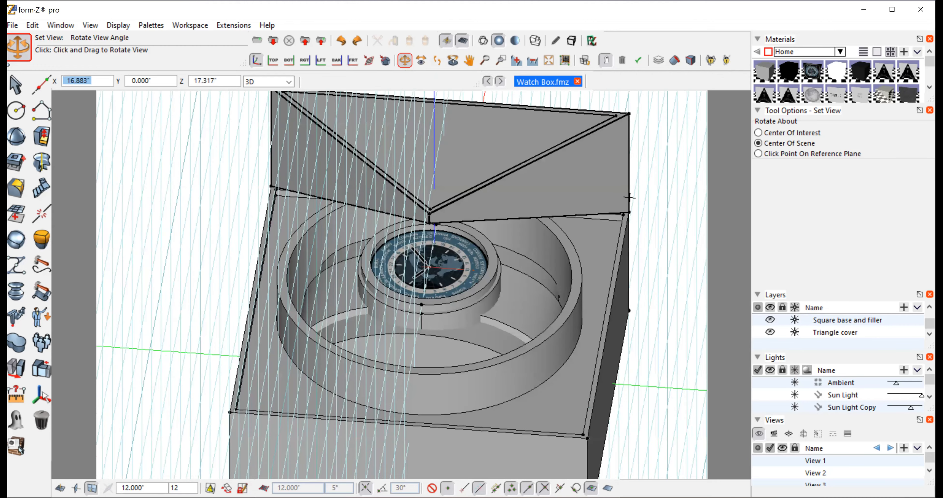
drag(629, 197, 437, 225)
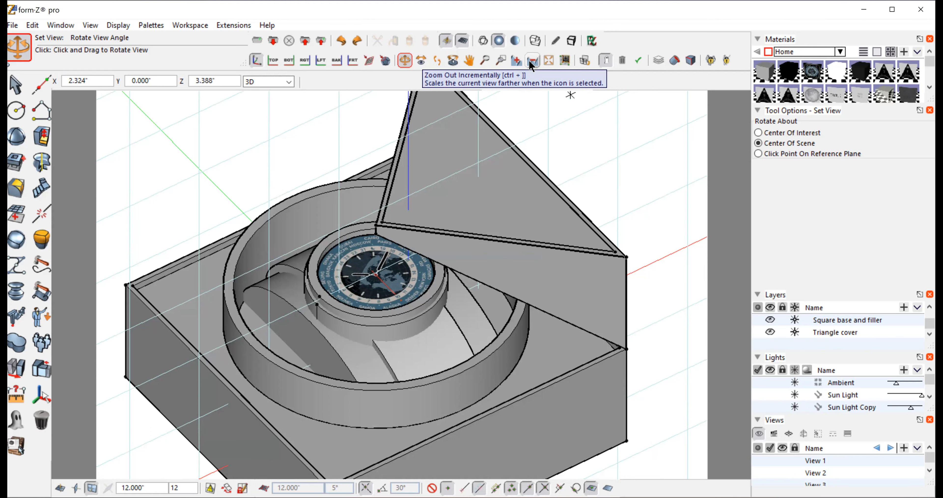
click(529, 61)
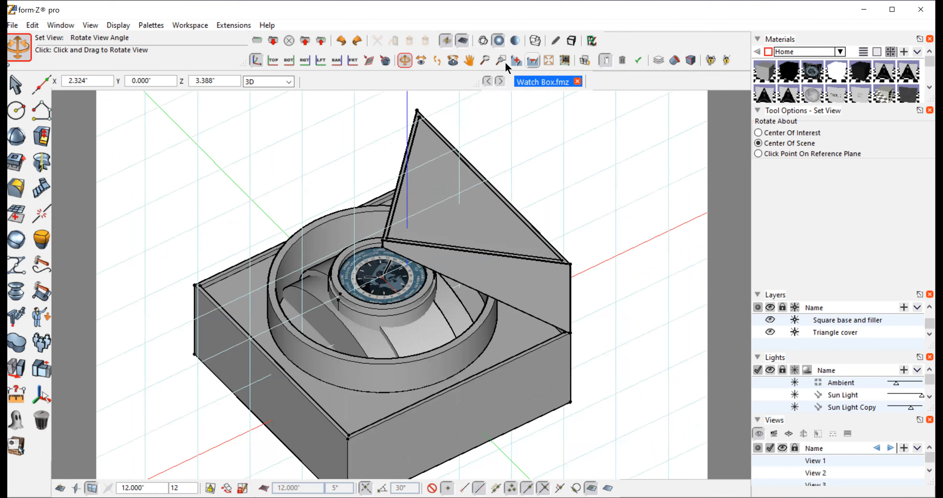
mouse_move(624, 426)
mouse_down()
mouse_move(623, 433)
mouse_move(641, 360)
mouse_move(566, 389)
mouse_move(559, 434)
mouse_move(421, 394)
mouse_move(558, 372)
mouse_move(625, 393)
mouse_move(629, 421)
mouse_up()
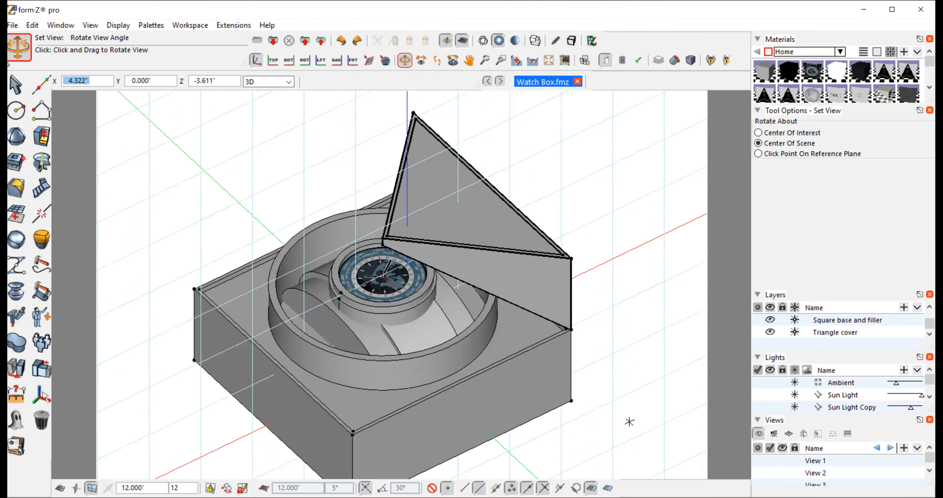
click(532, 61)
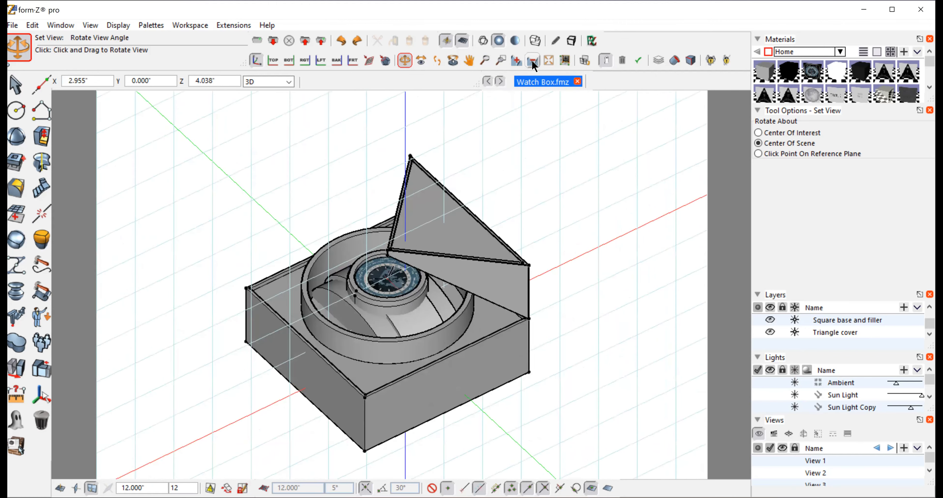
Step: Make the Layout layer active and visible to display the watch box arrangement
click(929, 310)
click(929, 310)
click(929, 310)
click(929, 310)
click(929, 311)
click(929, 310)
click(928, 310)
click(929, 310)
click(929, 310)
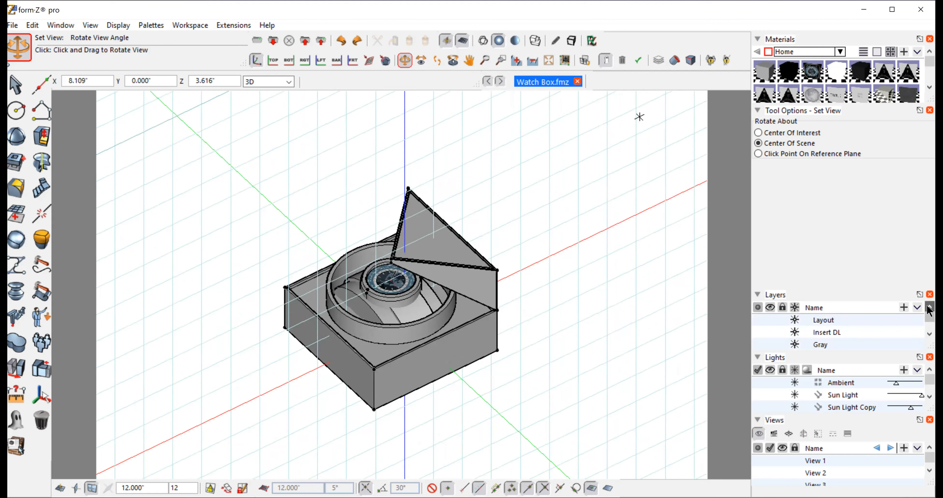
click(756, 318)
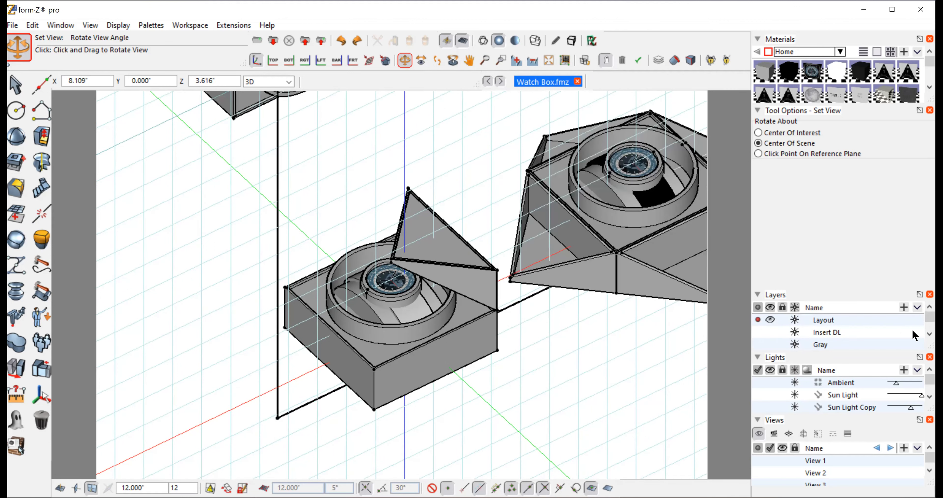
Step: Hide the Layout Tutorial, Watch and oval, Tube and Disc, Square base and filler, and Triangle cover layers
click(929, 334)
click(929, 334)
click(928, 334)
click(929, 334)
click(929, 334)
click(929, 334)
click(929, 333)
click(929, 334)
click(770, 320)
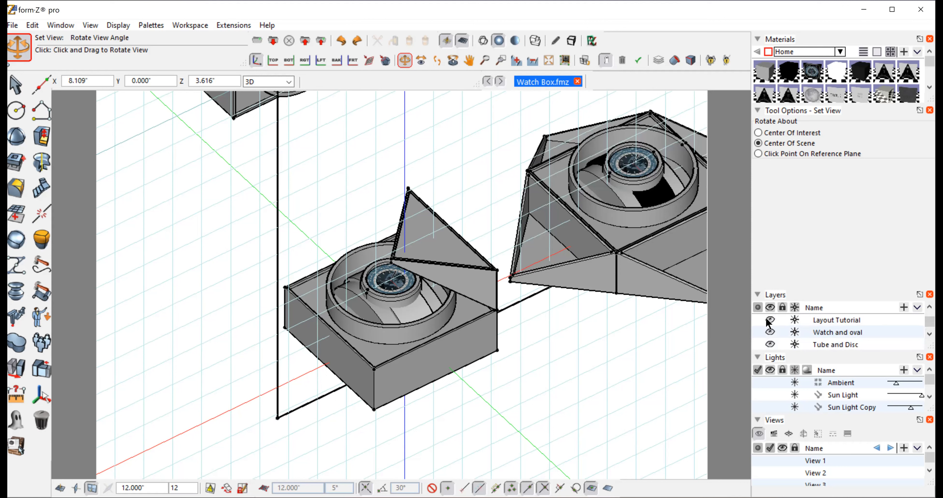
click(770, 332)
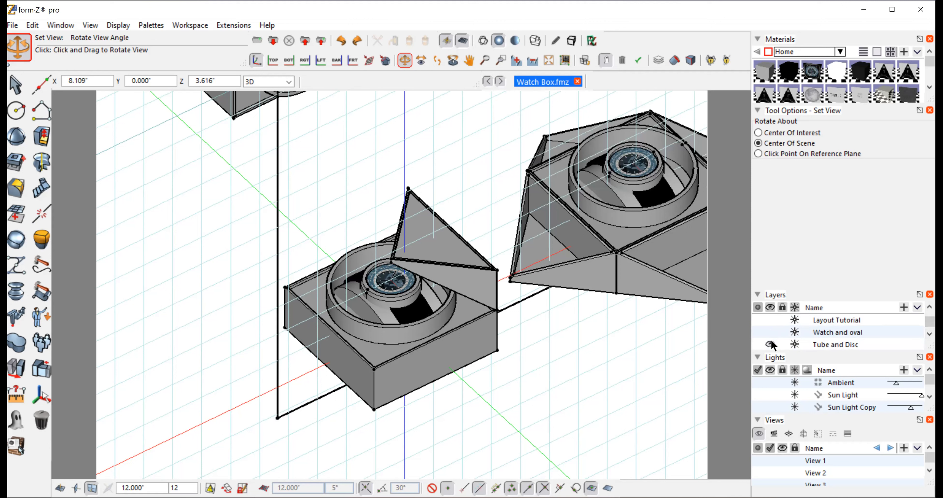
click(770, 342)
scroll(772, 329, down, 3)
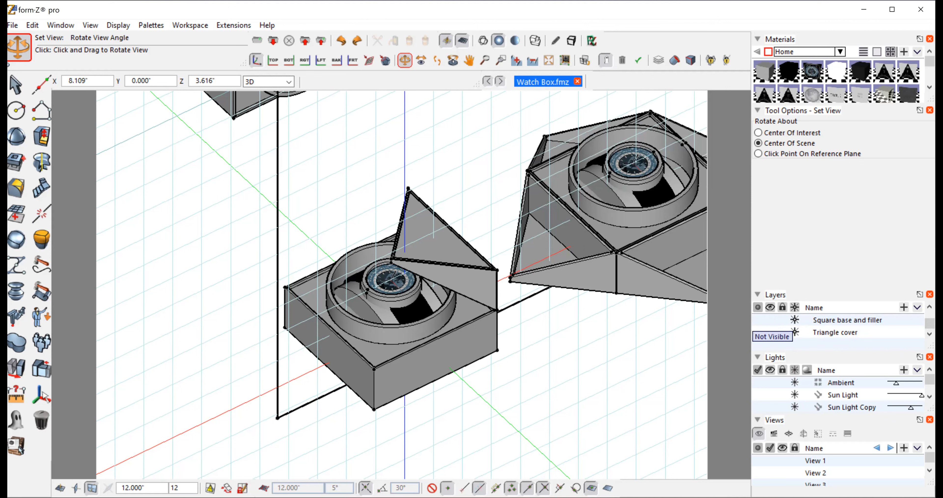
Step: Fit the whole layout in view and examine the arrangement of watch box variants around the rectangular frame from several angles
click(548, 60)
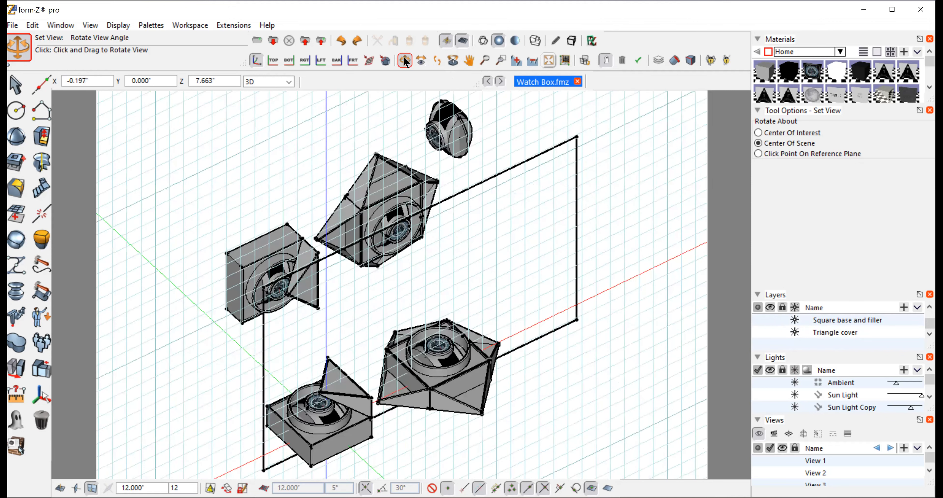
drag(524, 397, 532, 402)
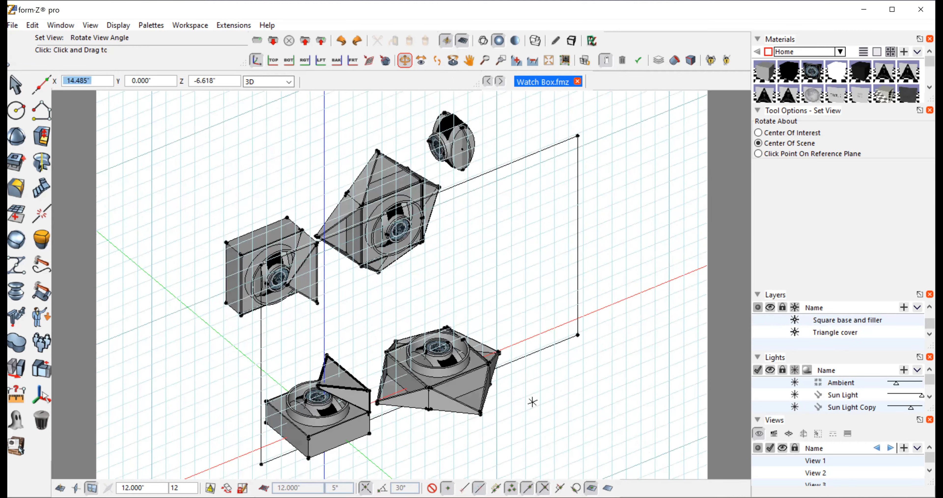
drag(532, 402, 290, 373)
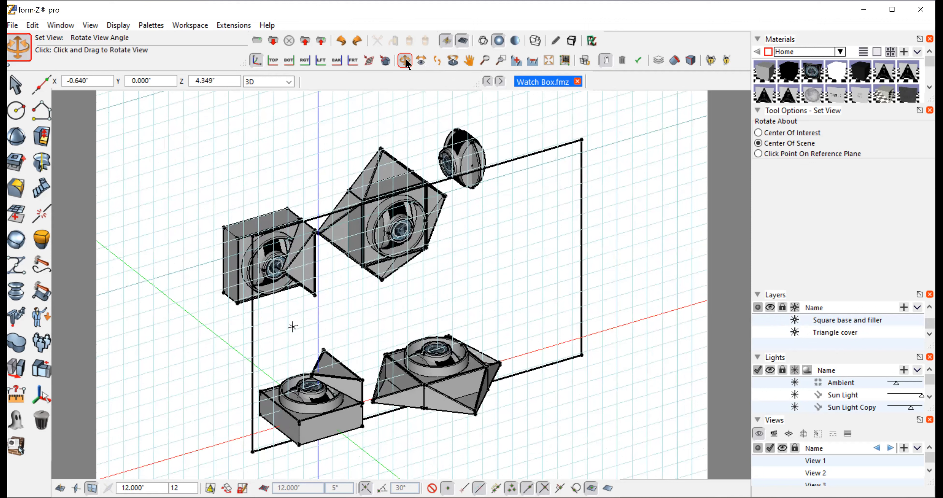
drag(181, 183, 455, 164)
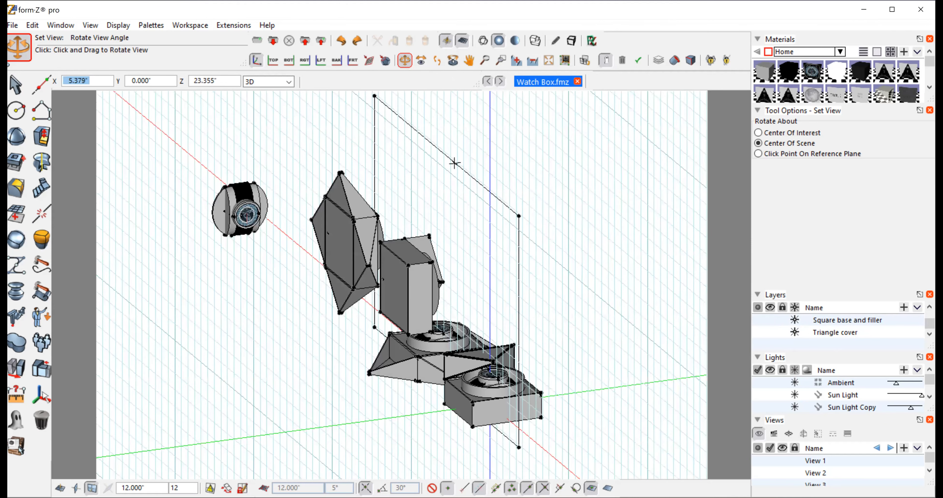
drag(454, 163, 250, 189)
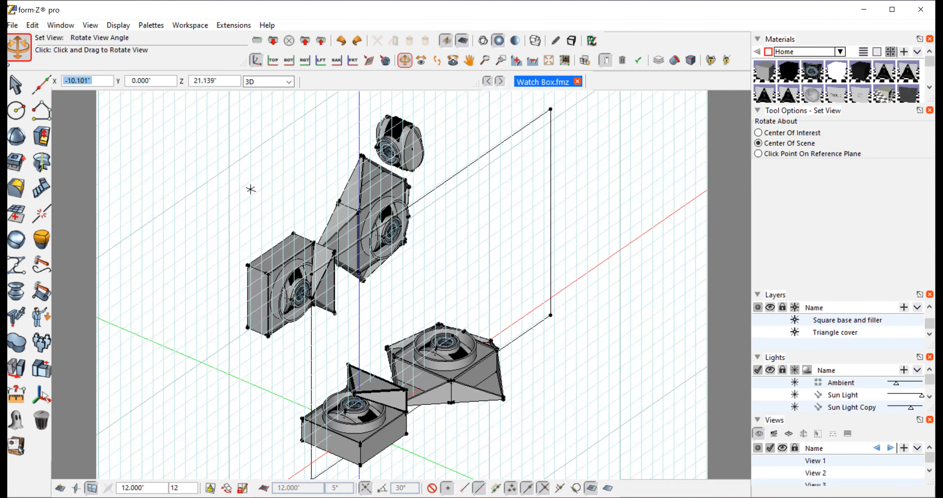
drag(251, 188, 175, 217)
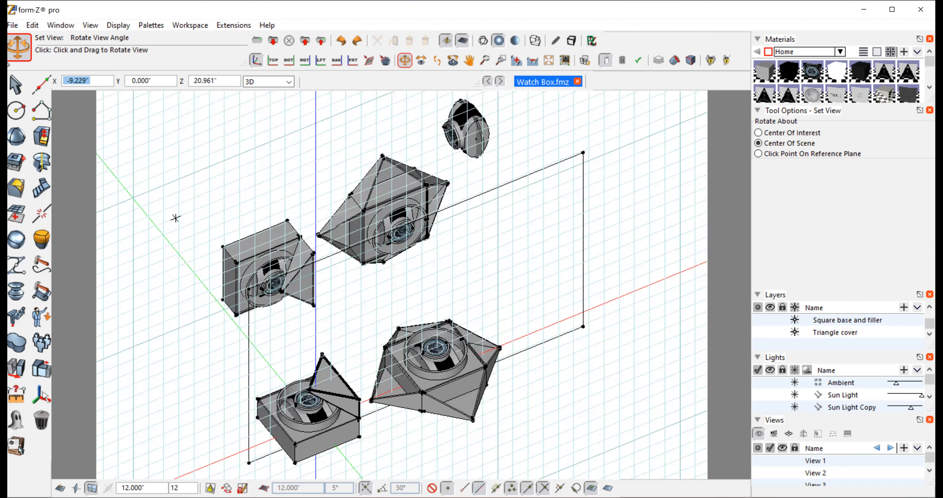
drag(175, 218, 176, 212)
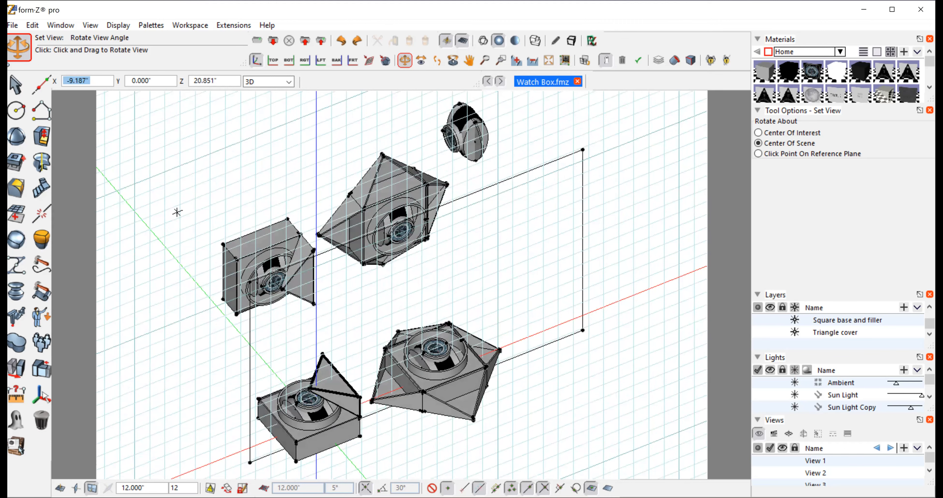
drag(177, 212, 189, 204)
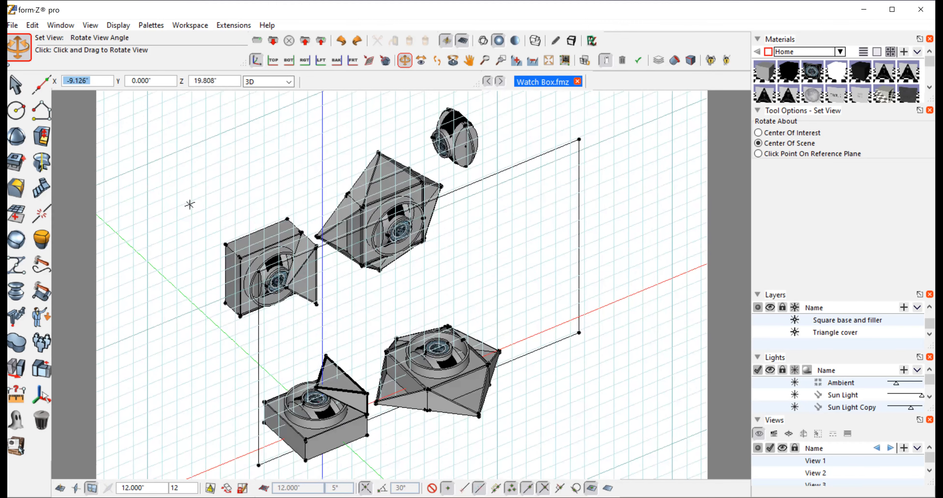
drag(189, 204, 253, 191)
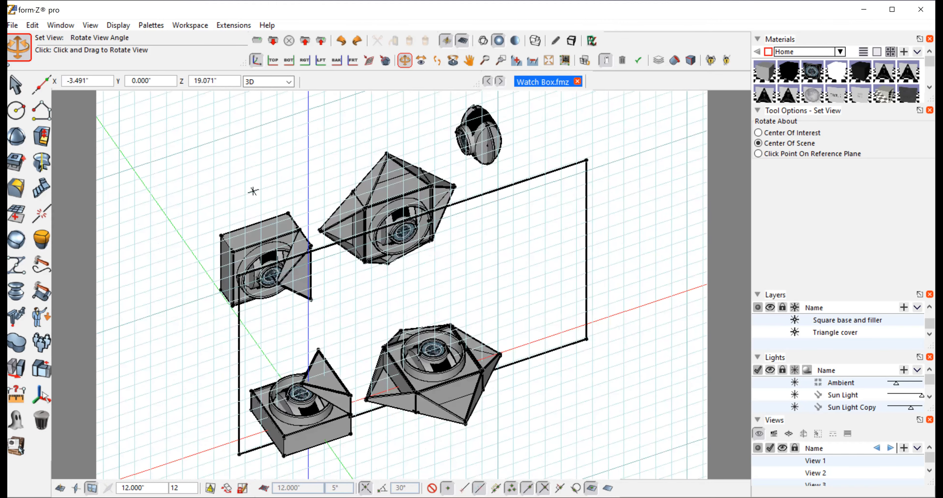
drag(253, 191, 332, 183)
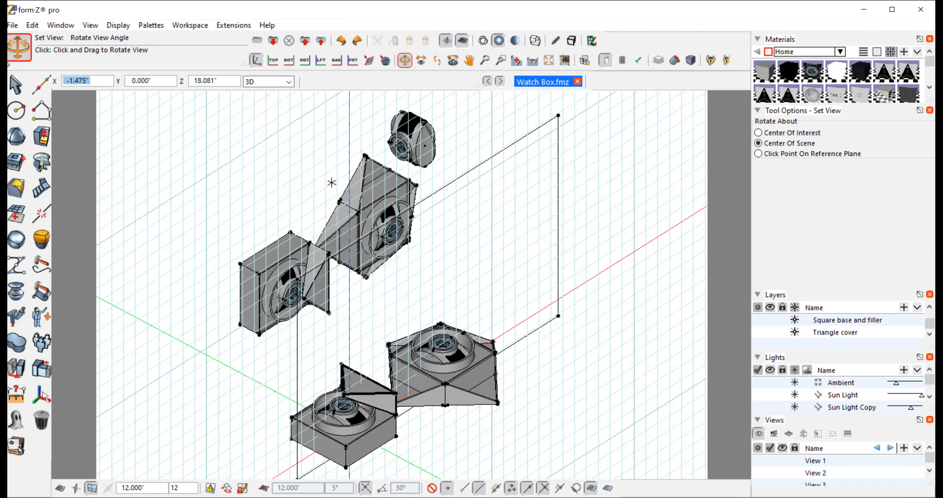
drag(331, 183, 238, 197)
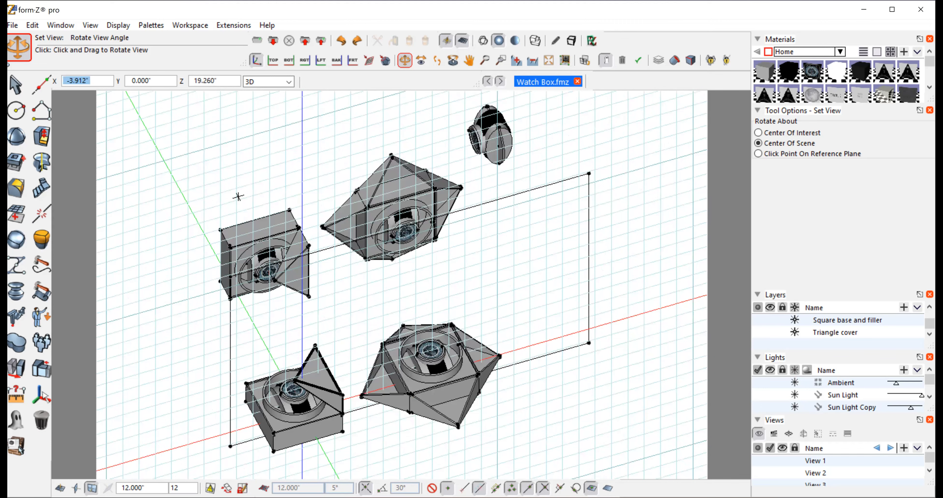
drag(238, 197, 249, 205)
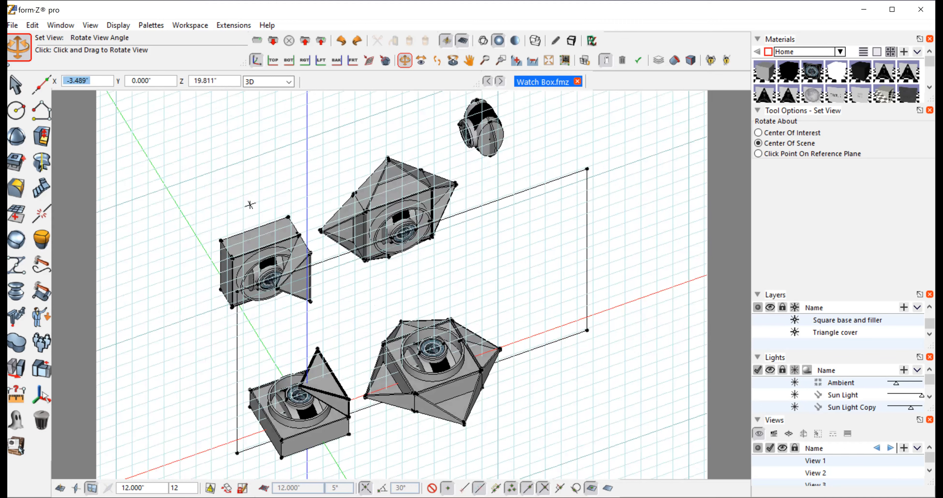
drag(250, 205, 236, 210)
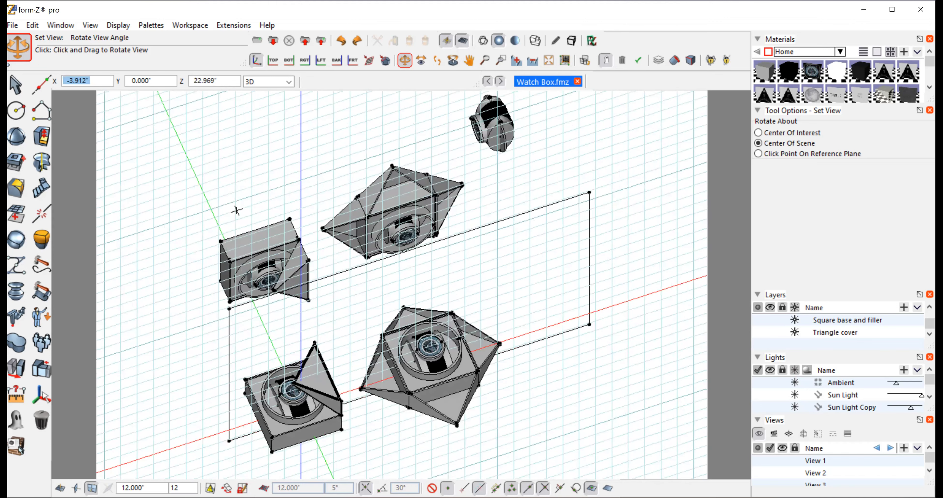
mouse_move(236, 210)
mouse_down()
mouse_move(149, 170)
mouse_move(240, 197)
mouse_up()
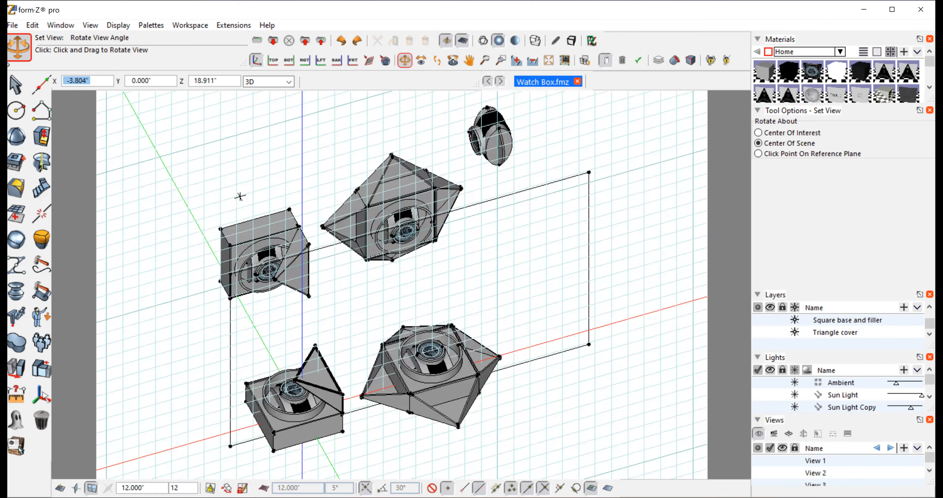
drag(239, 197, 258, 195)
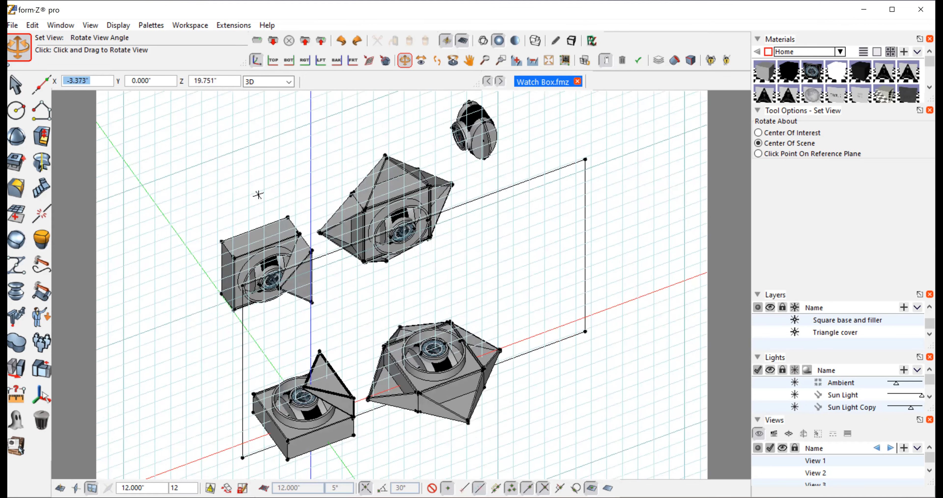
drag(258, 195, 258, 188)
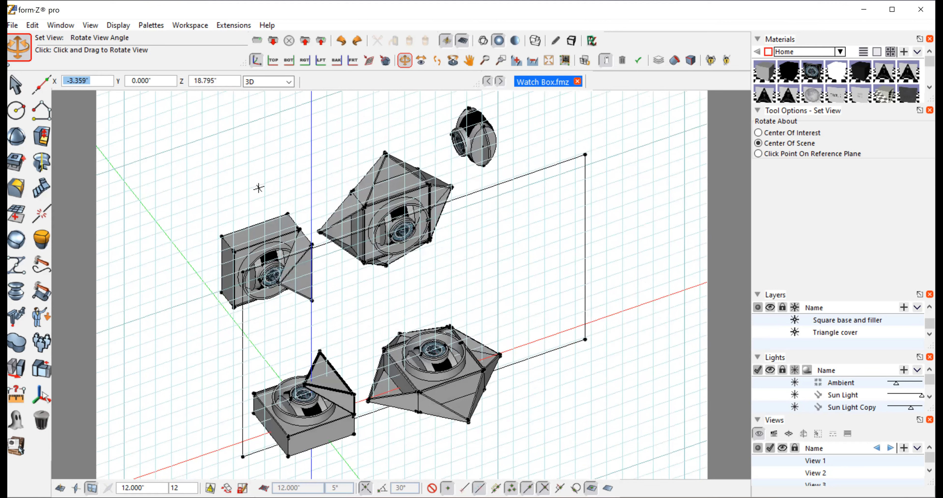
drag(258, 188, 274, 173)
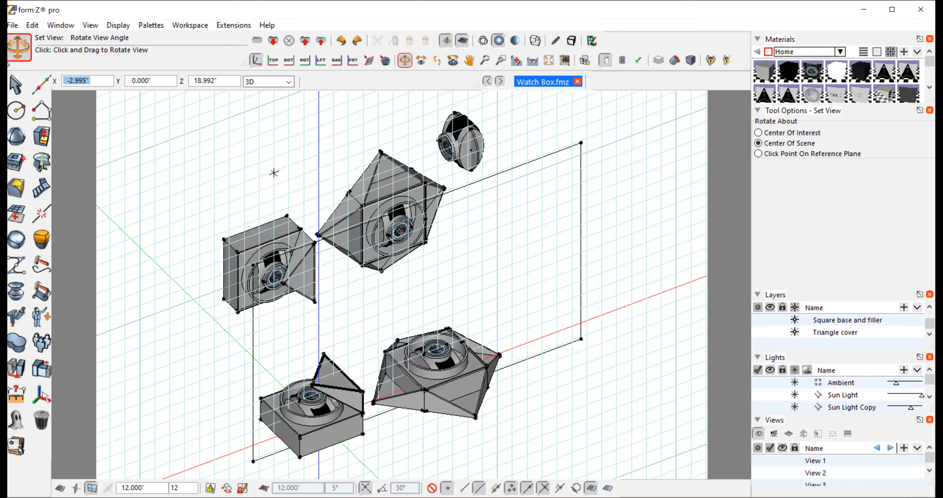
drag(273, 173, 275, 197)
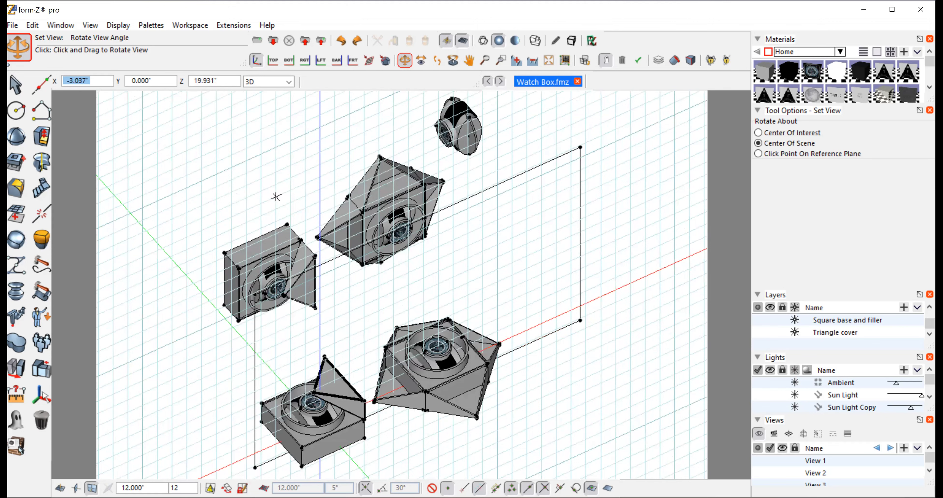
drag(275, 196, 256, 185)
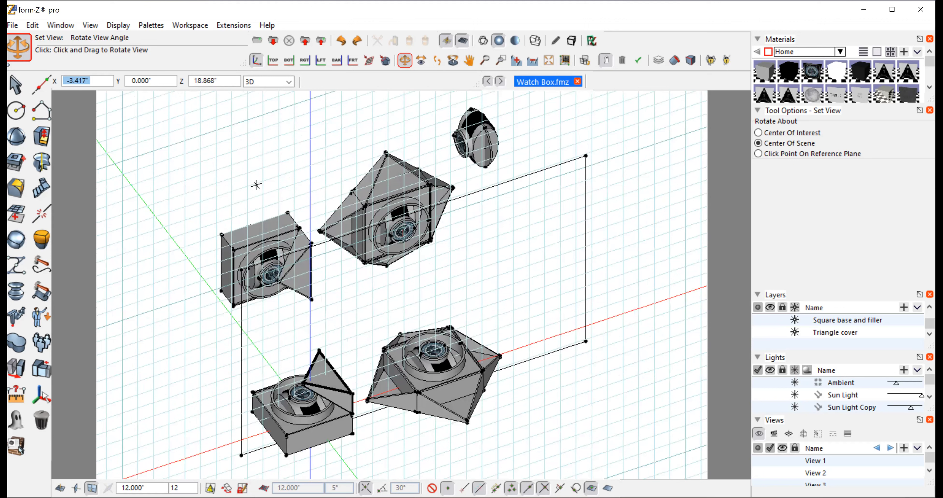
drag(256, 185, 252, 181)
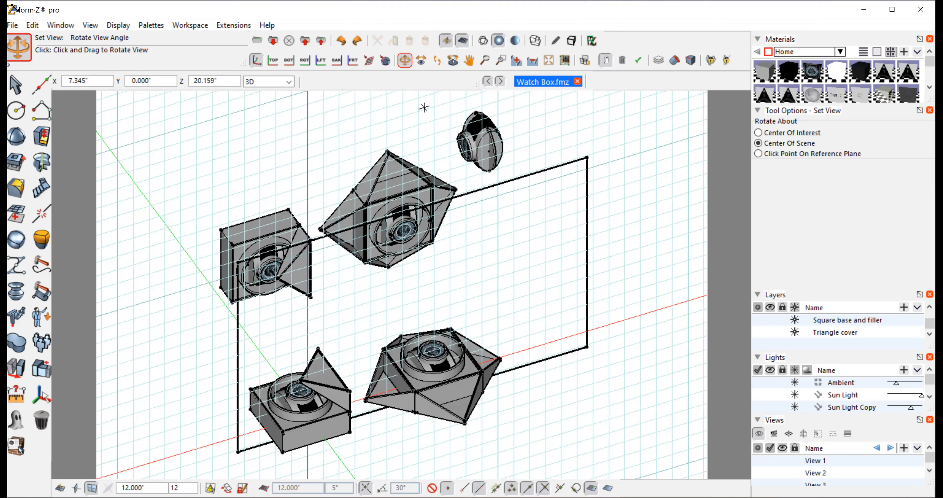
Step: Set the view to Front (-ZX) and fit the whole watch box layout in it
click(88, 25)
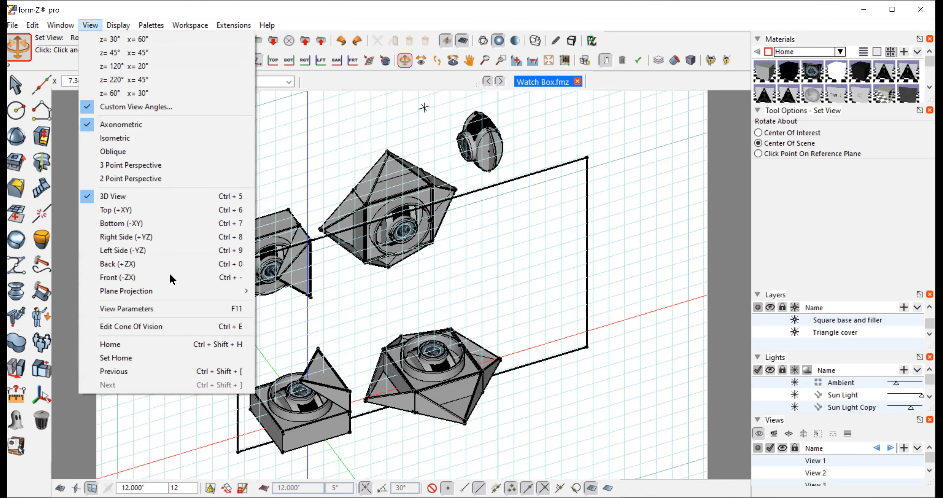
click(111, 277)
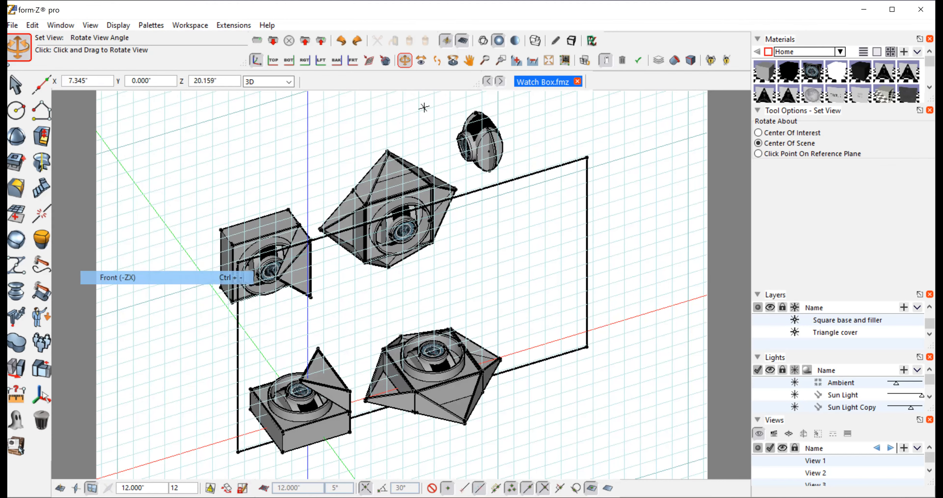
click(548, 61)
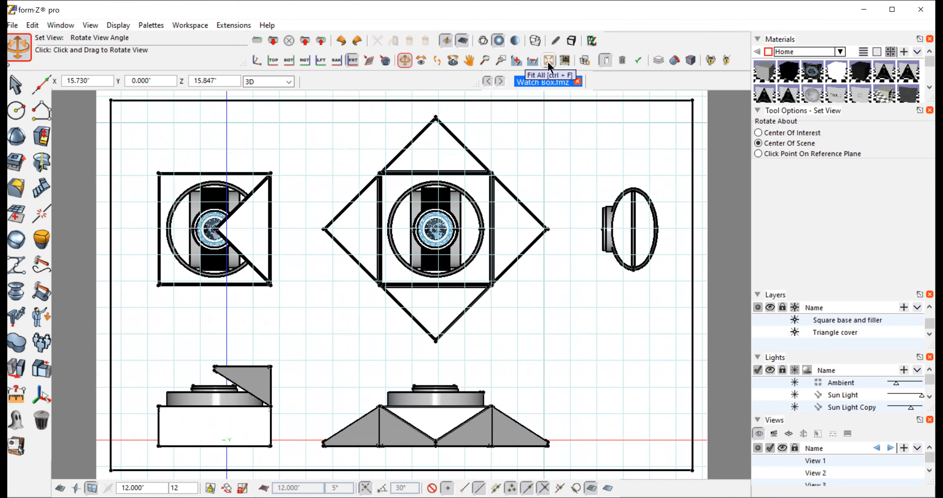
Step: Set the zoom Fit Border to 0% and refit the layout so its rectangular frame fills the view
right_click(548, 61)
click(578, 63)
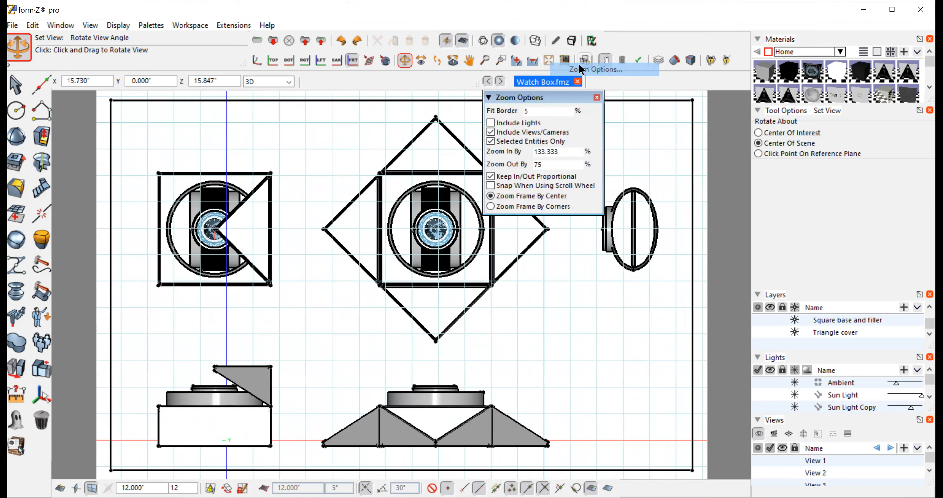
double_click(551, 111)
key(BackSpace)
text(0)
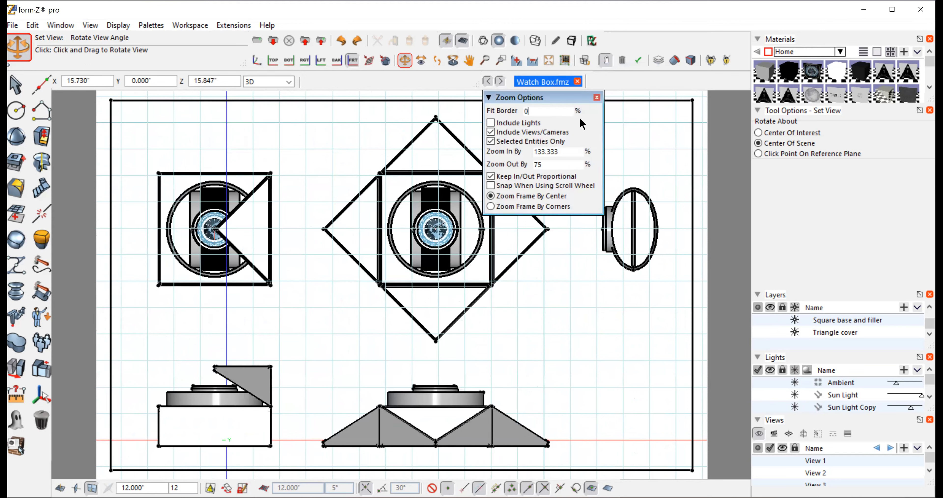
click(597, 98)
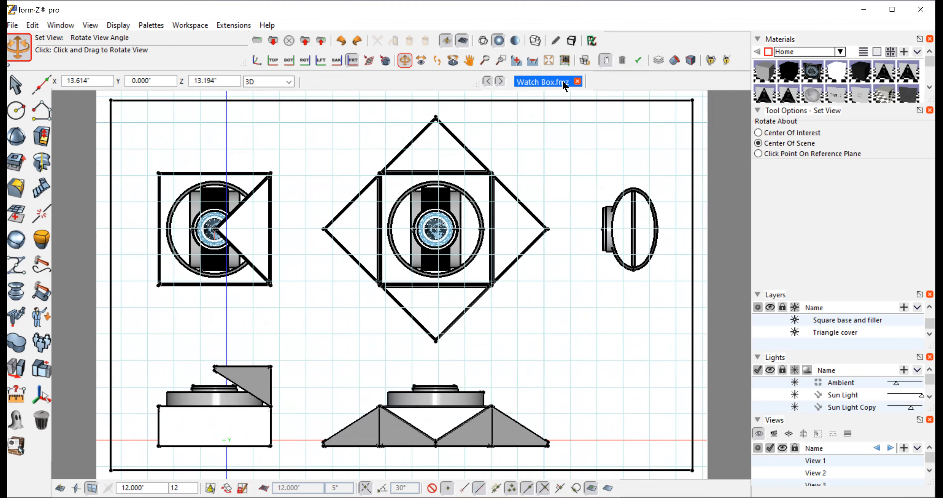
click(548, 59)
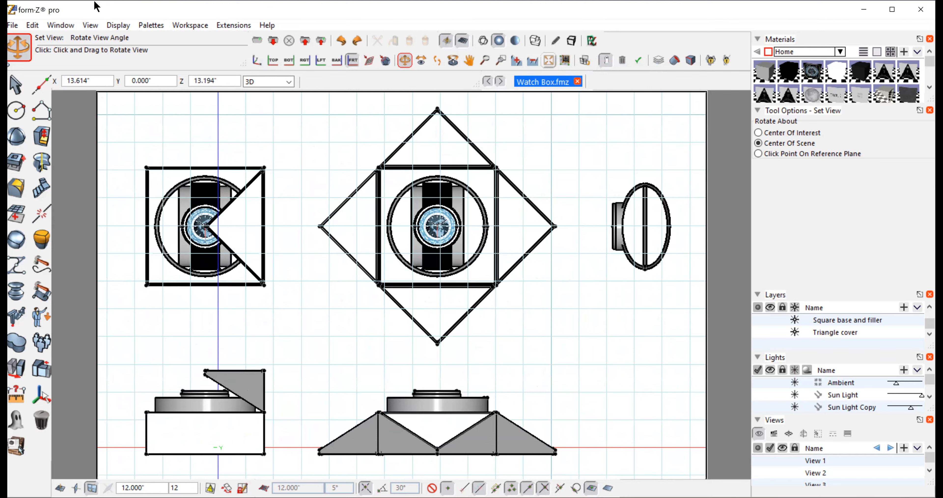
Step: Hide the axes and the grid, and display the watch box layout in full shaded mode
click(119, 25)
click(133, 35)
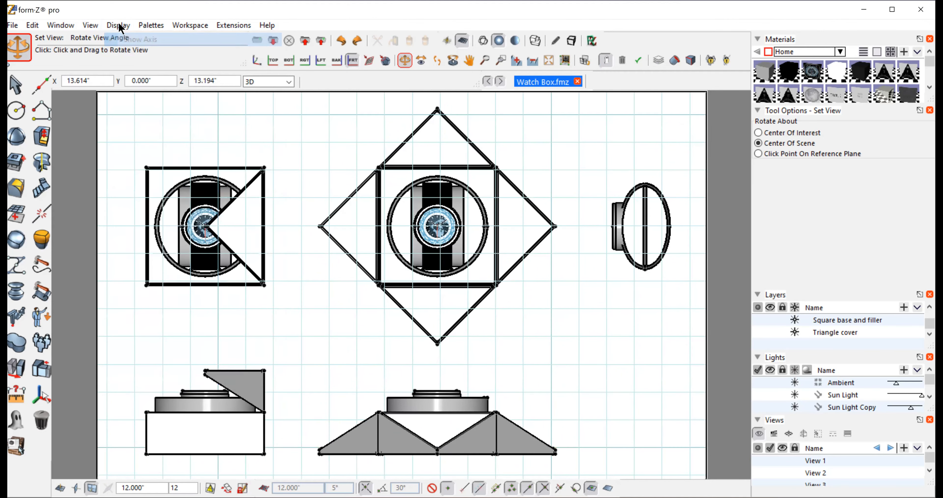
click(118, 25)
click(127, 55)
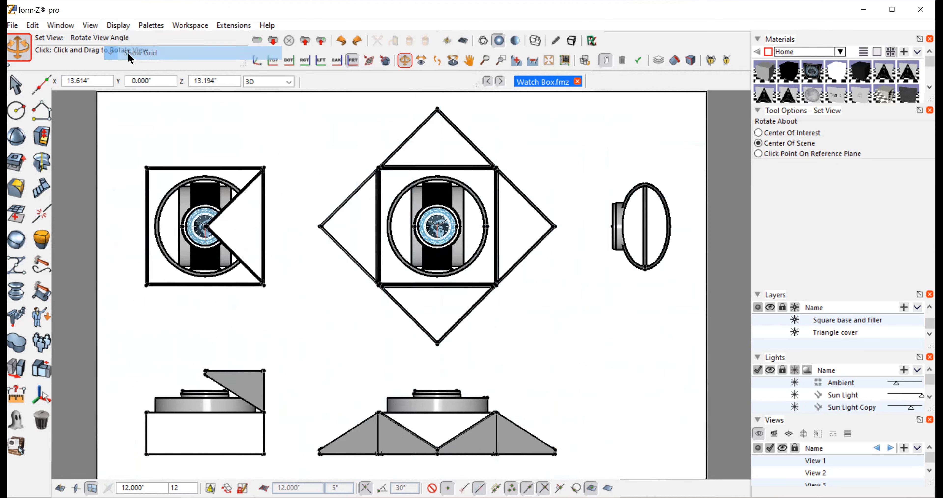
click(514, 40)
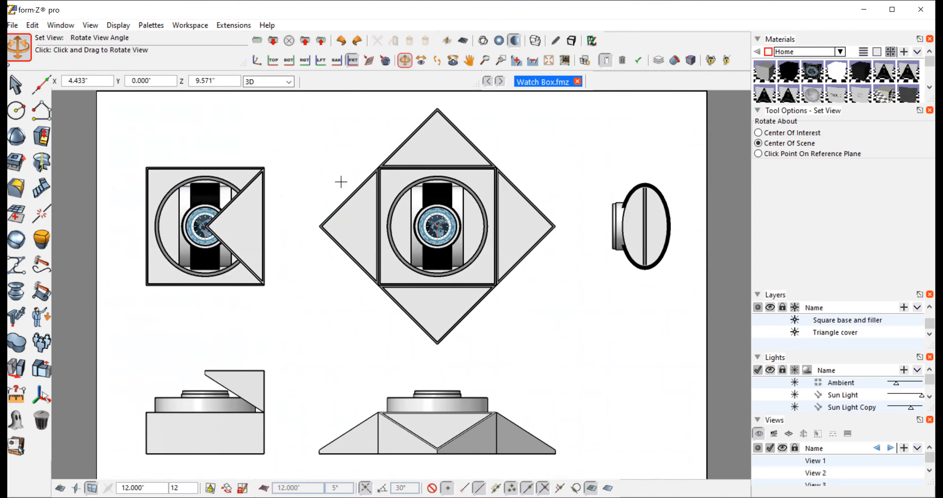